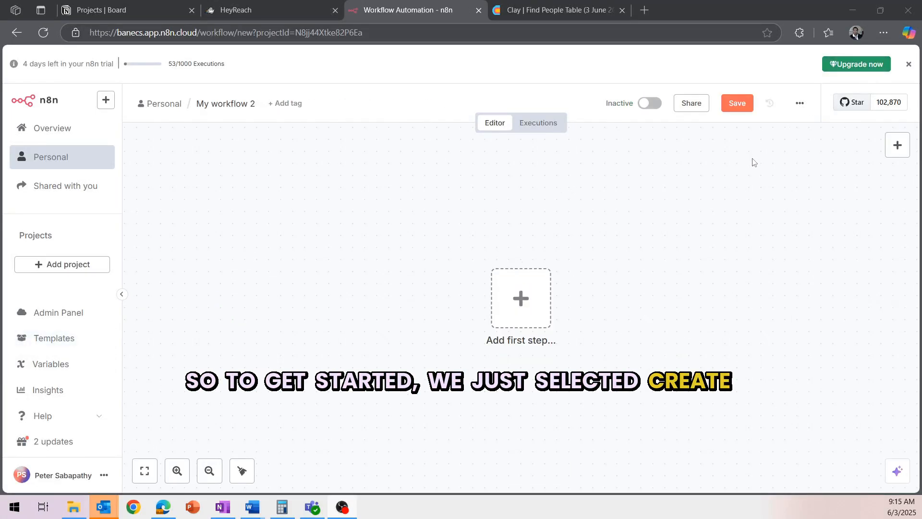
Step: Rename 'My workflow 2' to 'Demo Workflow' and save it
click(202, 106)
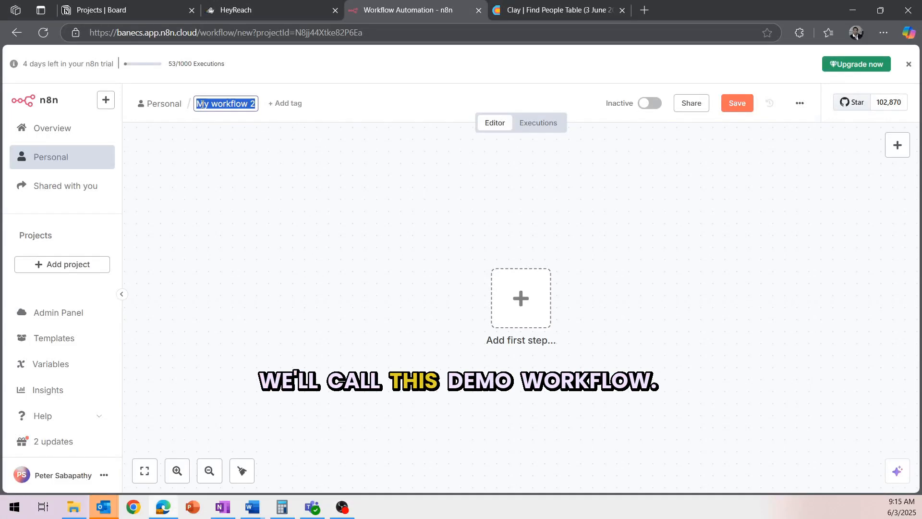
text(Demo Wor)
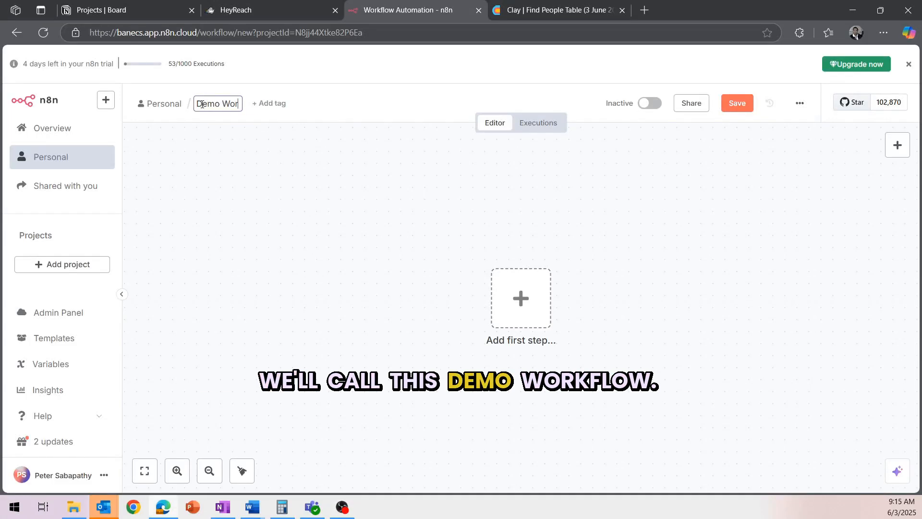
text(kflow)
key(Return)
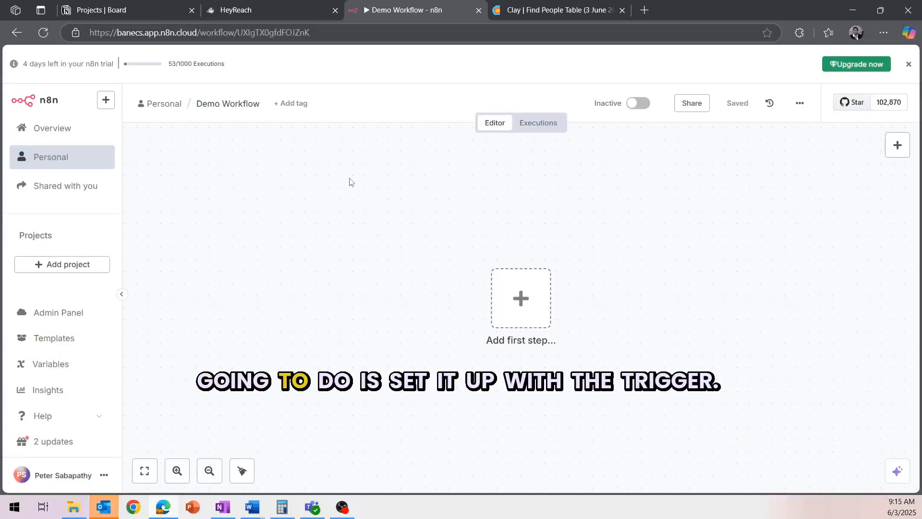
click(531, 297)
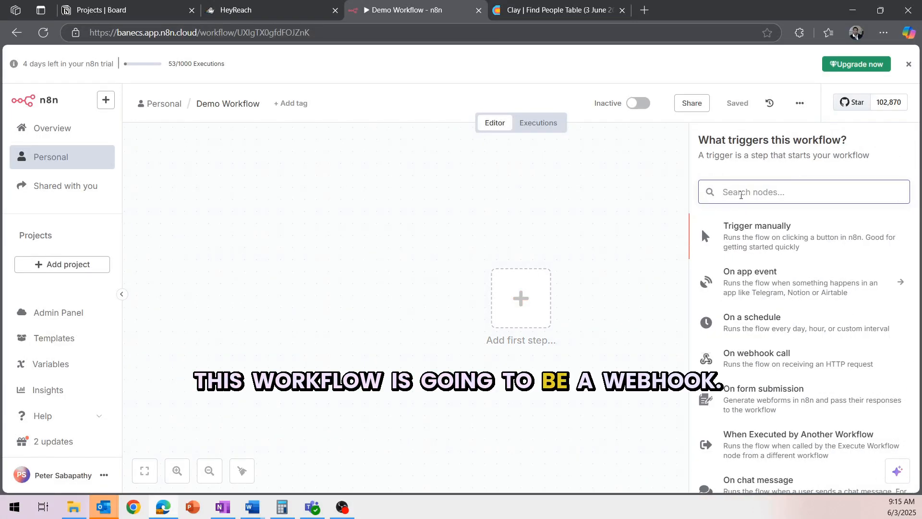
Step: Add a Webhook trigger node with its HTTP method set to POST
text(web)
click(747, 259)
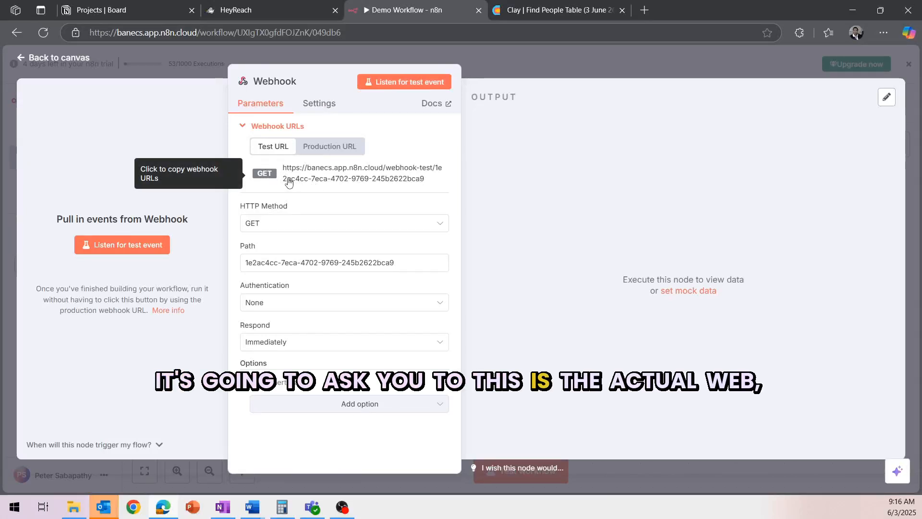
click(335, 146)
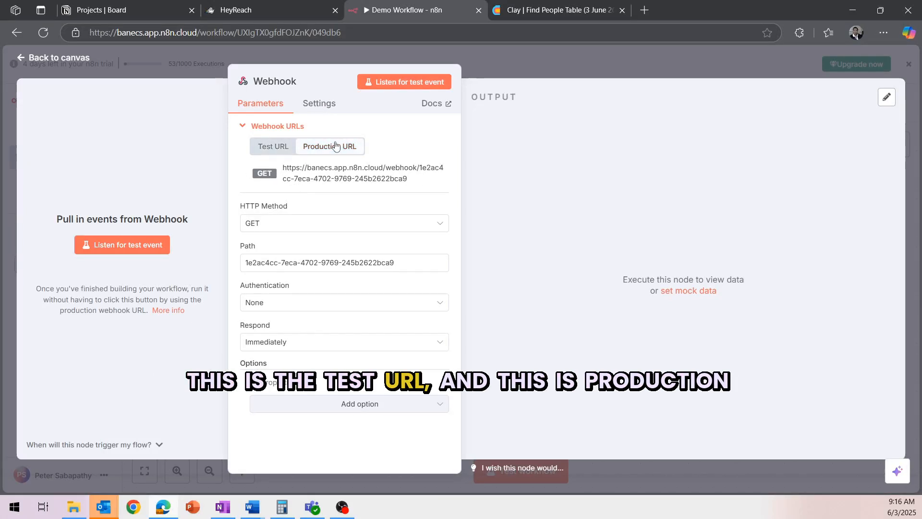
click(290, 149)
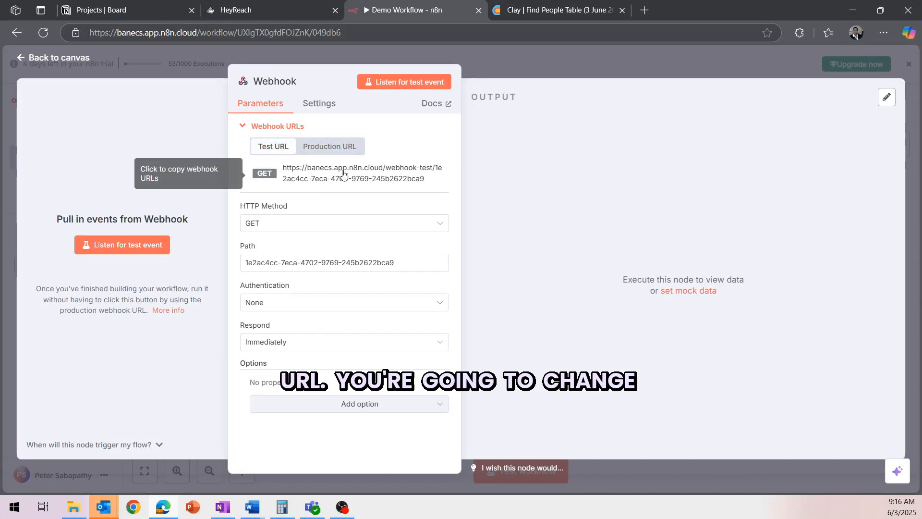
click(272, 230)
click(282, 334)
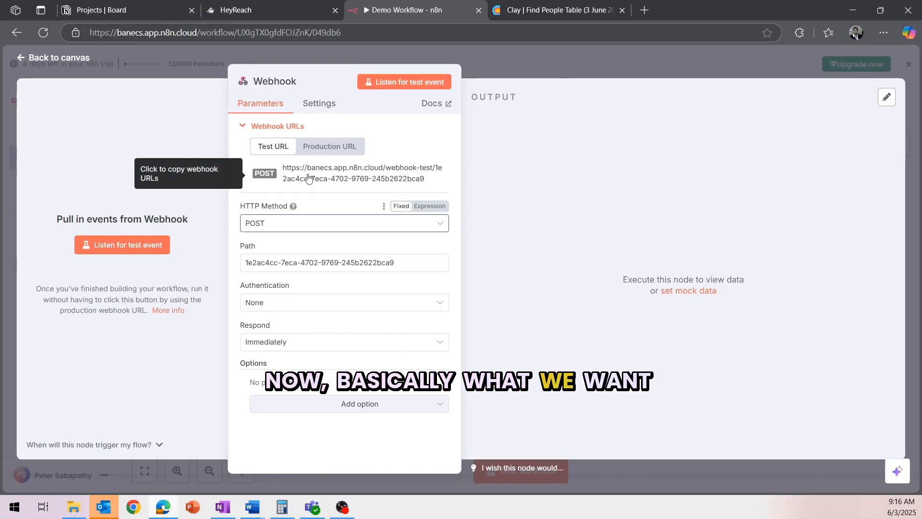
click(332, 147)
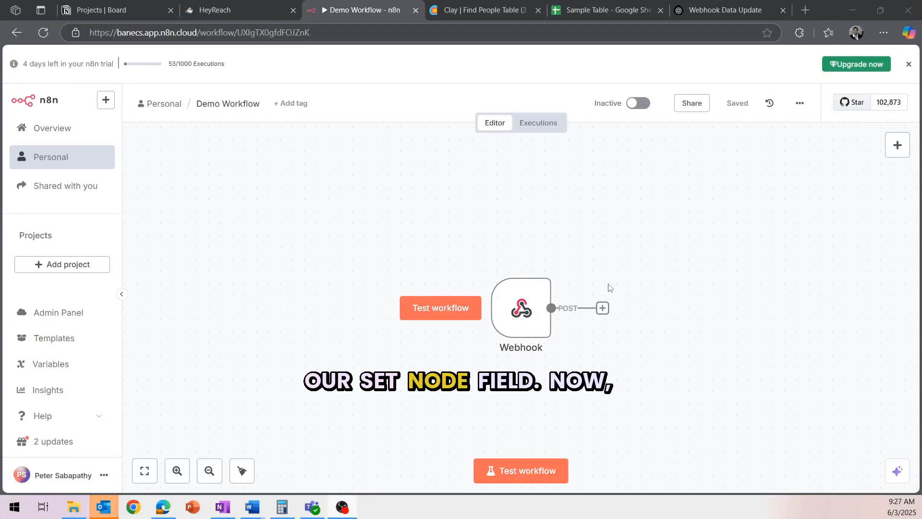
Step: Insert an Edit Fields (Set) node right after the Webhook trigger
click(603, 308)
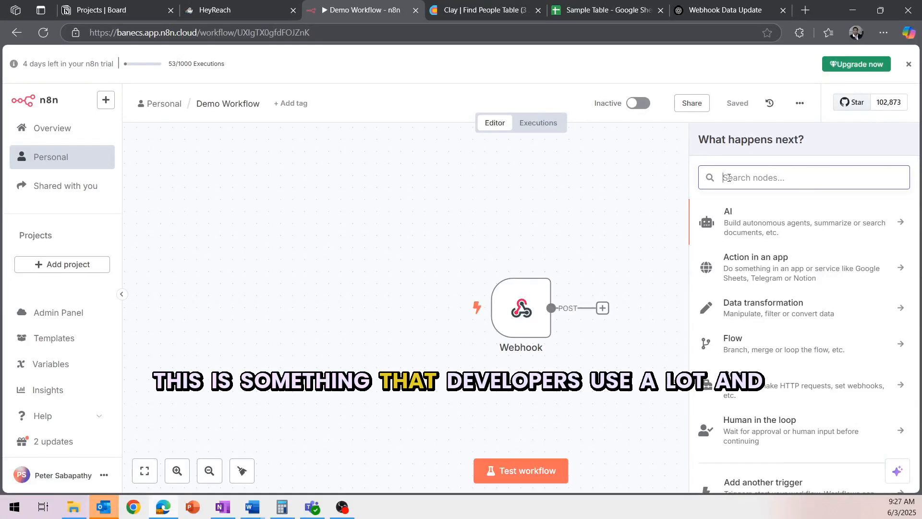
text(set)
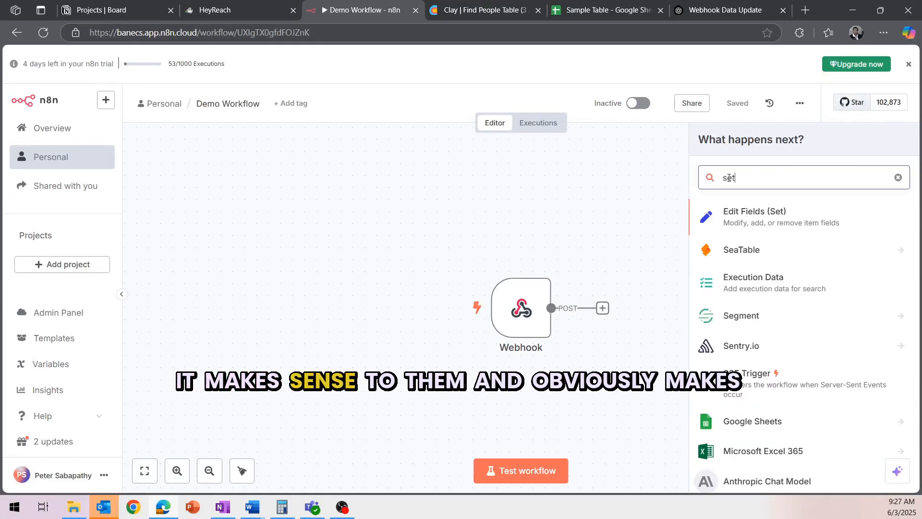
click(739, 211)
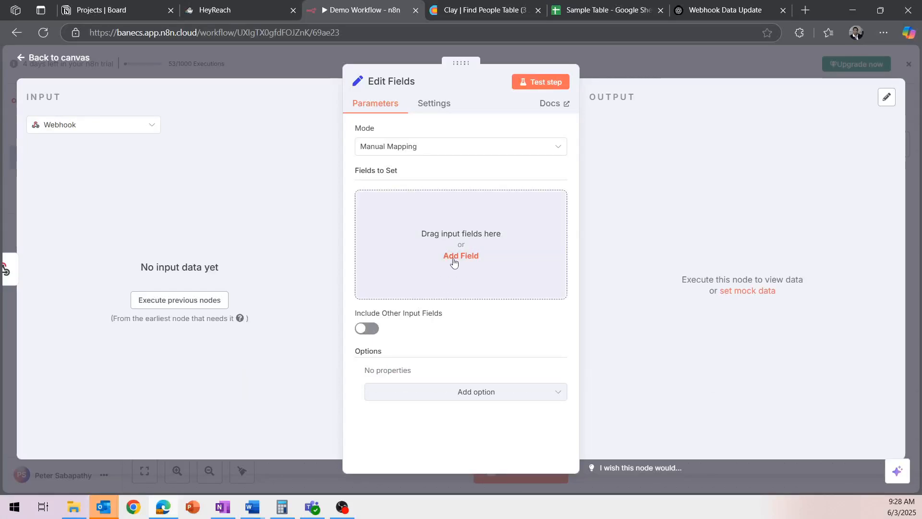
click(637, 58)
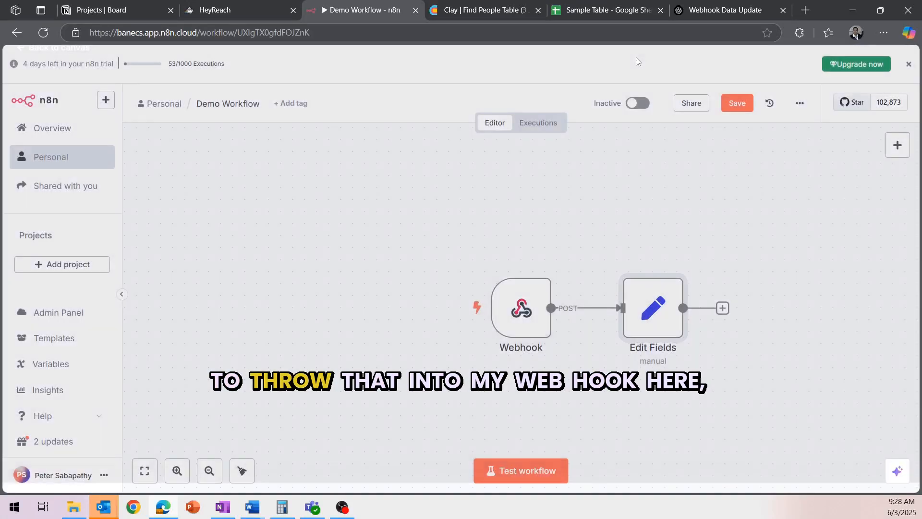
Step: Open the Webhook node's mock data editor and replace its sample JSON
double_click(512, 308)
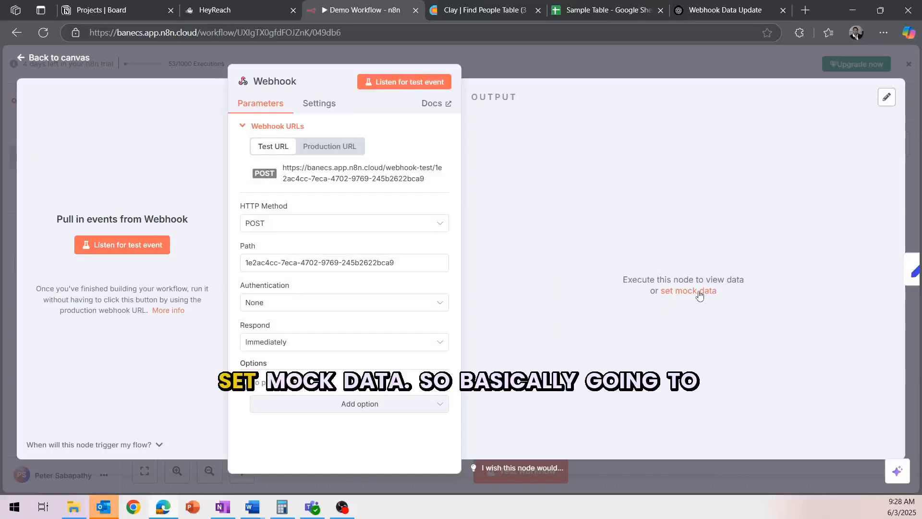
click(699, 291)
drag(510, 134, 583, 247)
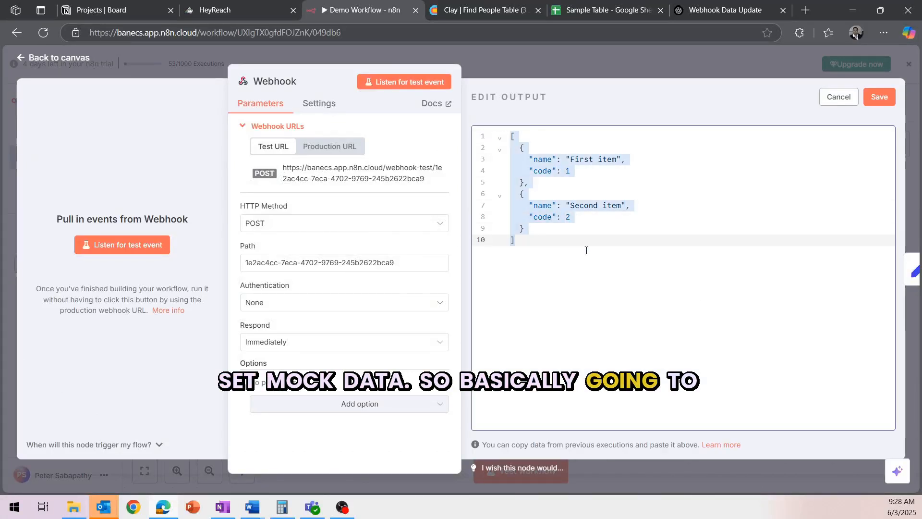
right_click(534, 141)
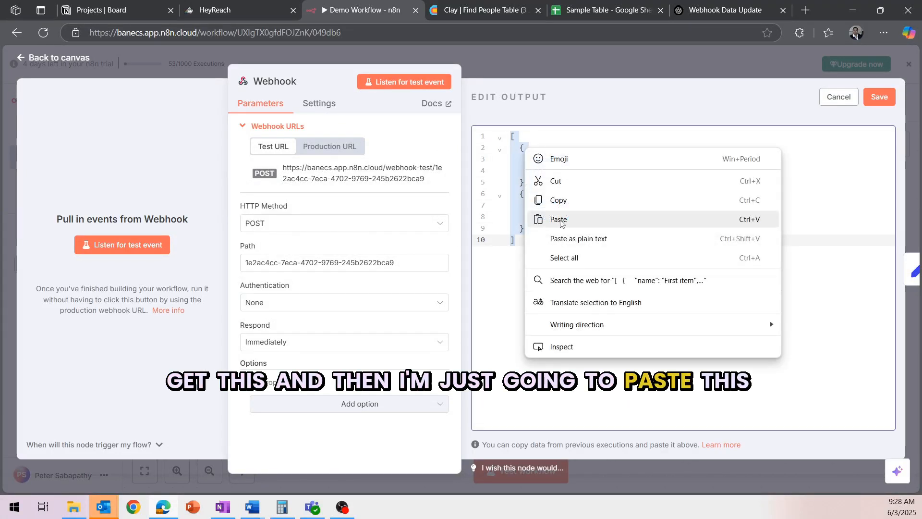
click(558, 214)
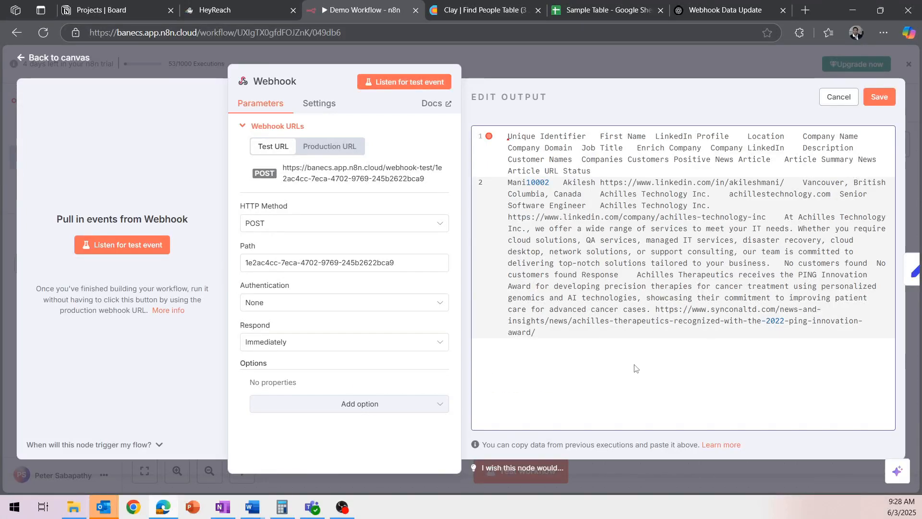
Step: Swap the mistakenly pasted table text for the lead JSON payload and pin it
drag(635, 368, 516, 126)
key(Delete)
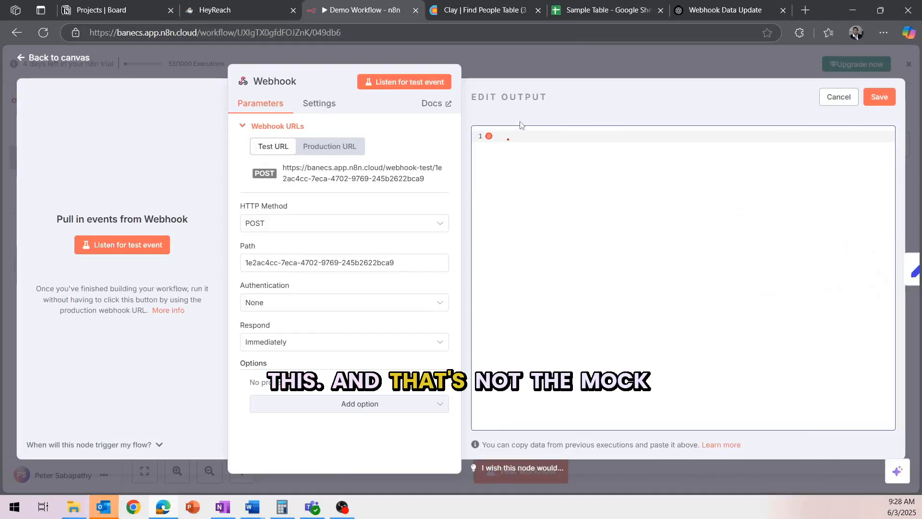
key(ctrl+v)
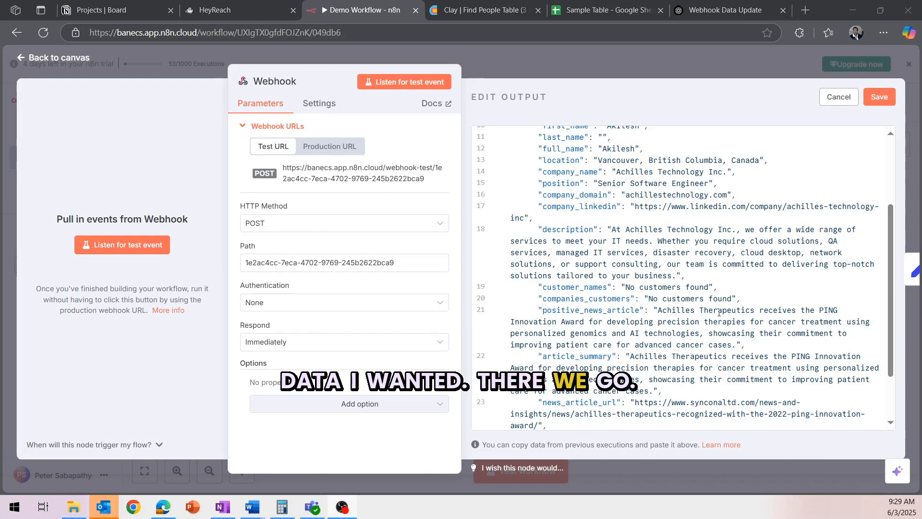
scroll(776, 167, up, 5)
scroll(704, 245, down, 5)
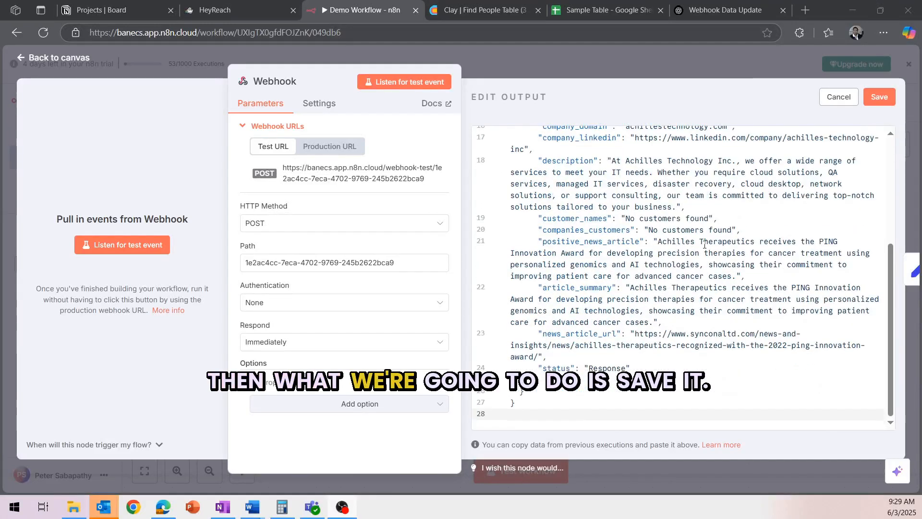
click(879, 97)
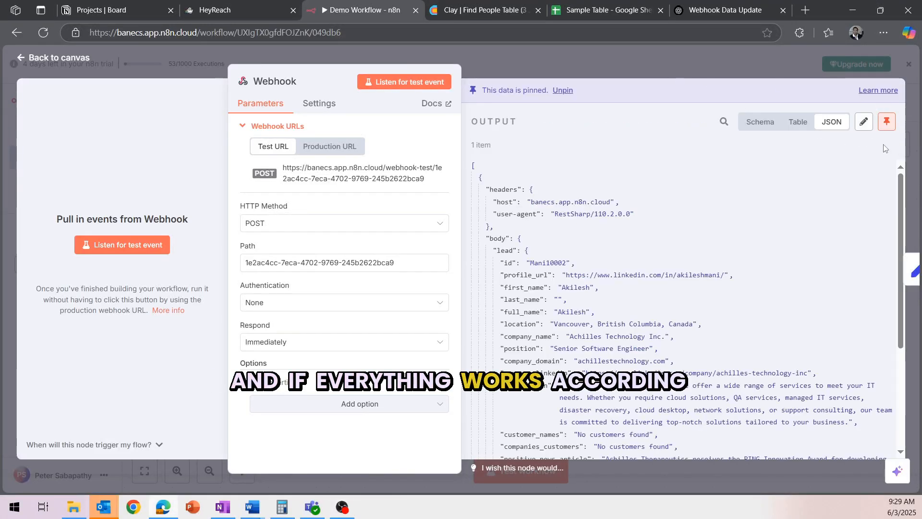
click(696, 67)
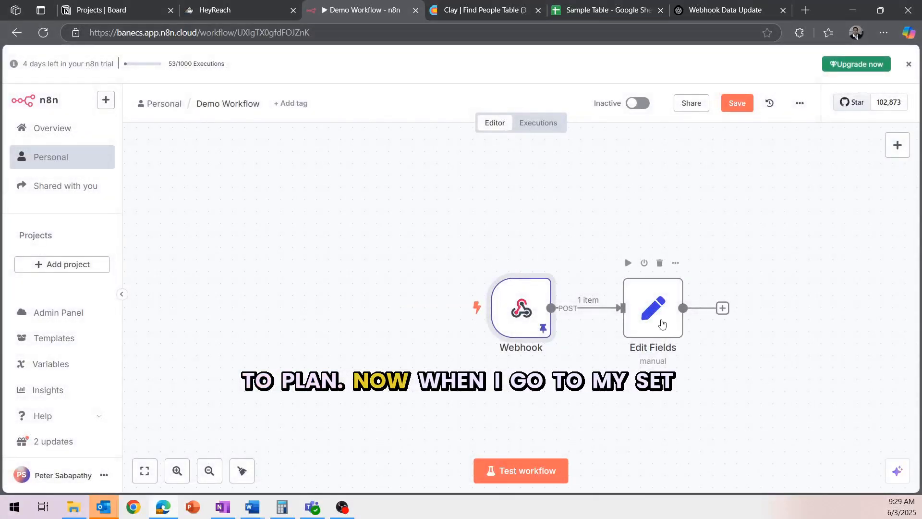
Step: Map body.lead.id into Edit Fields as a lead.id field and test the step
double_click(660, 322)
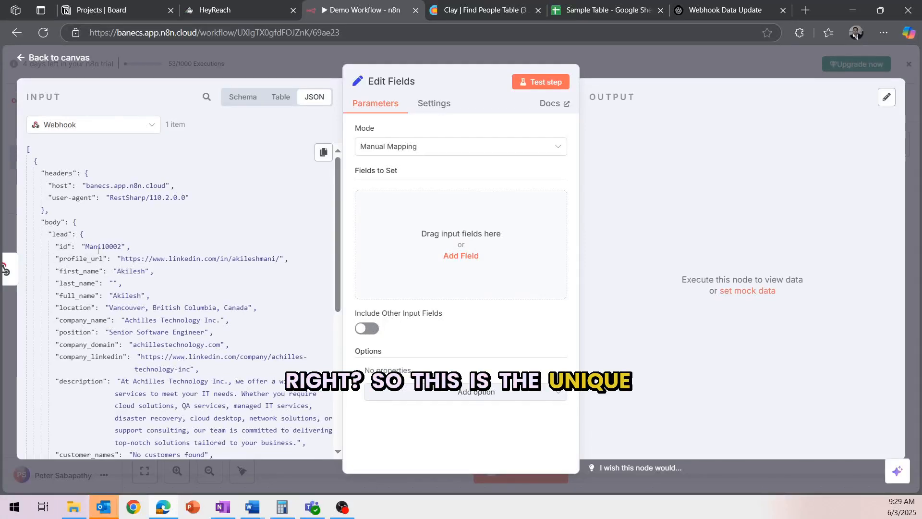
drag(61, 246, 393, 219)
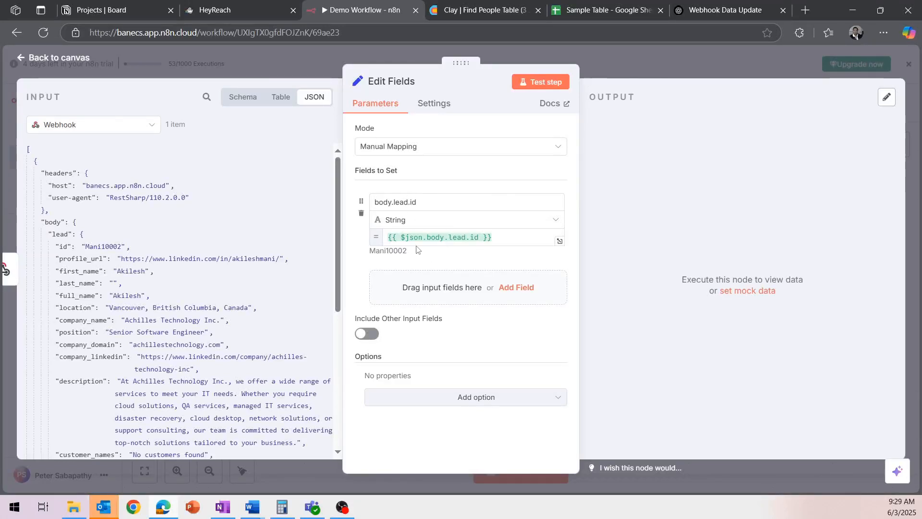
double_click(433, 206)
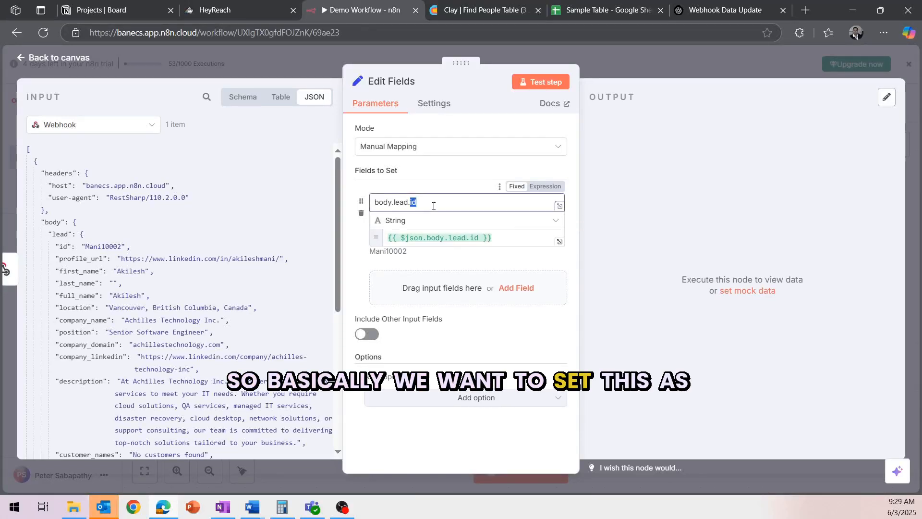
click(392, 205)
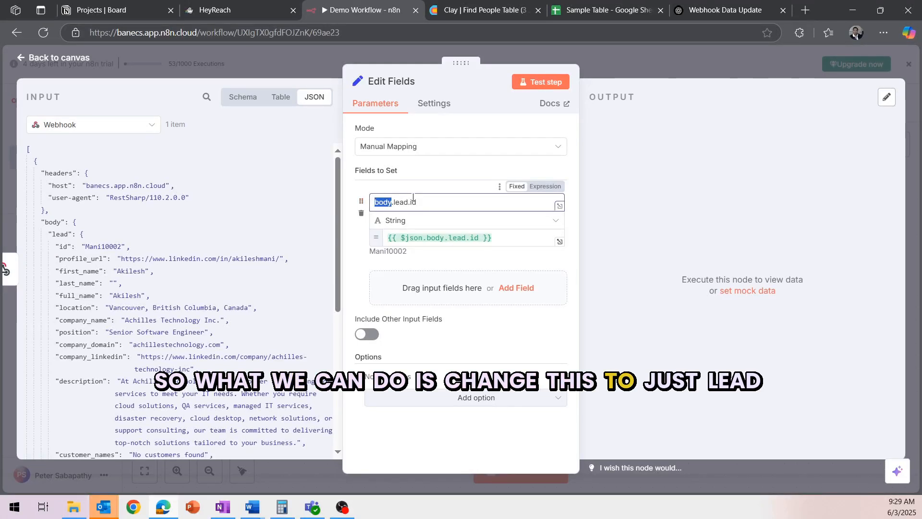
key(Delete)
key(Delete)
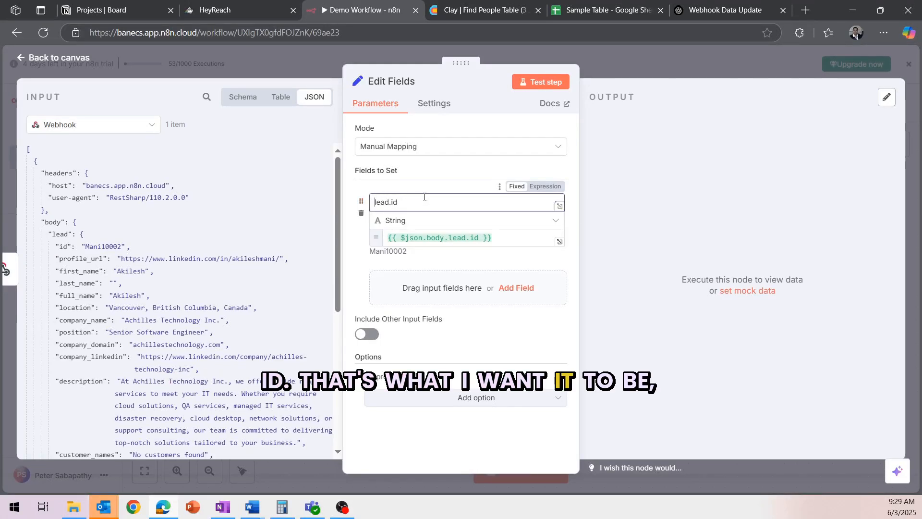
click(545, 80)
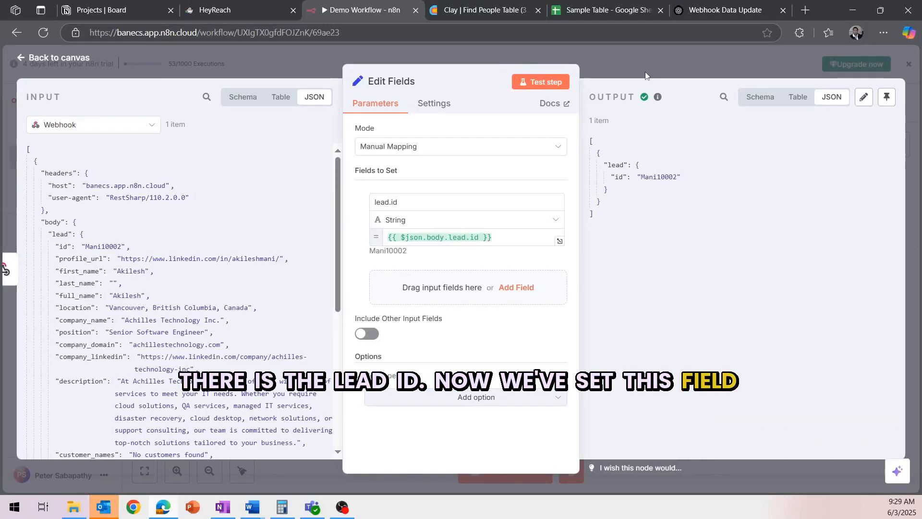
click(622, 62)
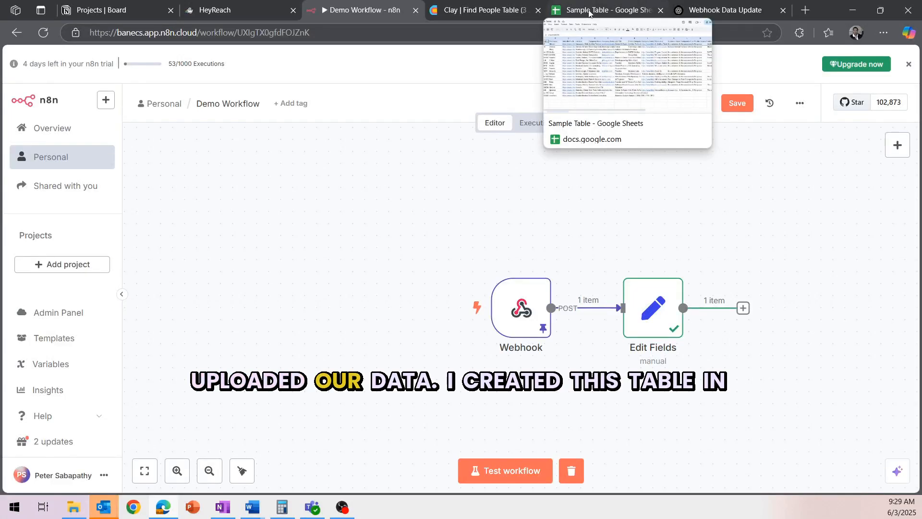
Step: Bring up the Clay Find People Table and scroll across its columns
click(485, 10)
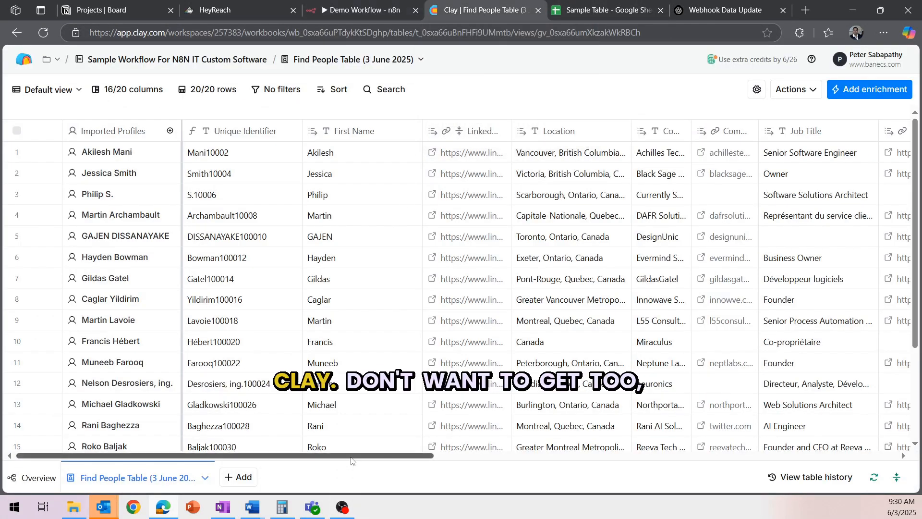
scroll(497, 466, right, 6)
scroll(502, 456, left, 8)
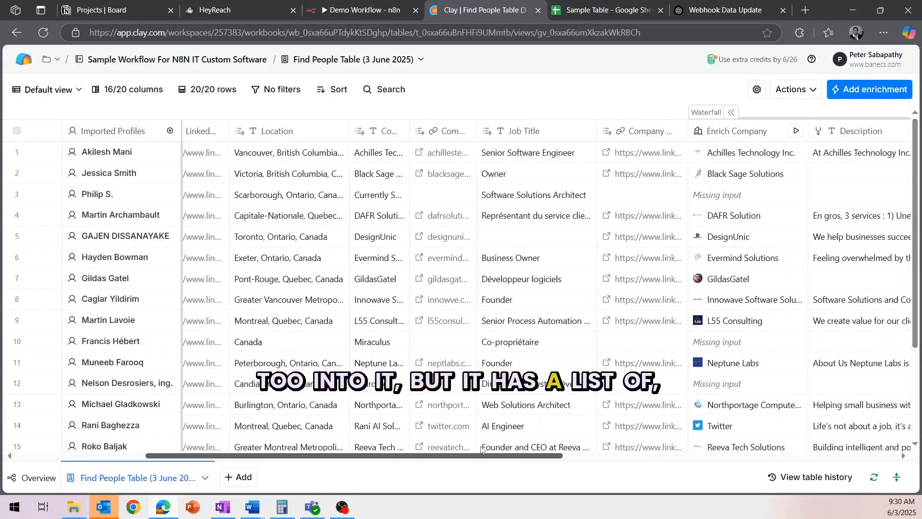
scroll(504, 450, right, 2)
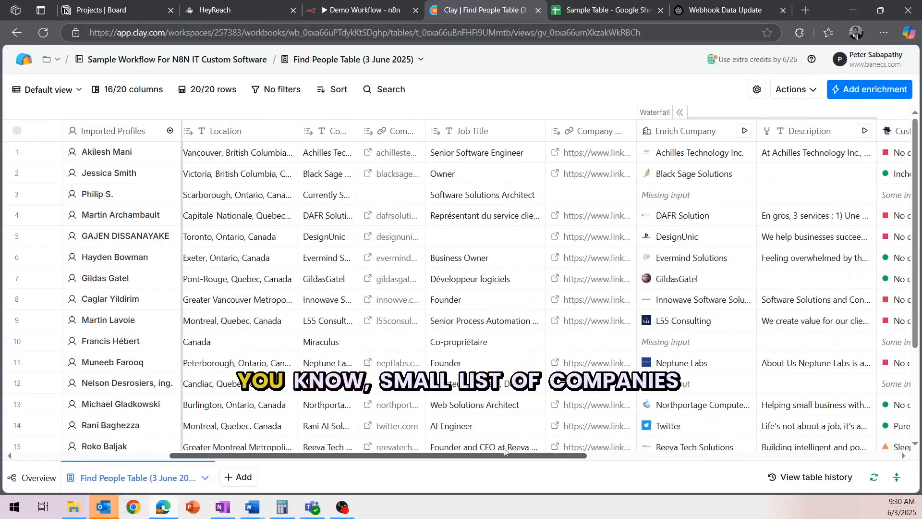
Step: Scroll through the lead columns of the Sample Table sheet, then return to Demo Workflow
click(594, 7)
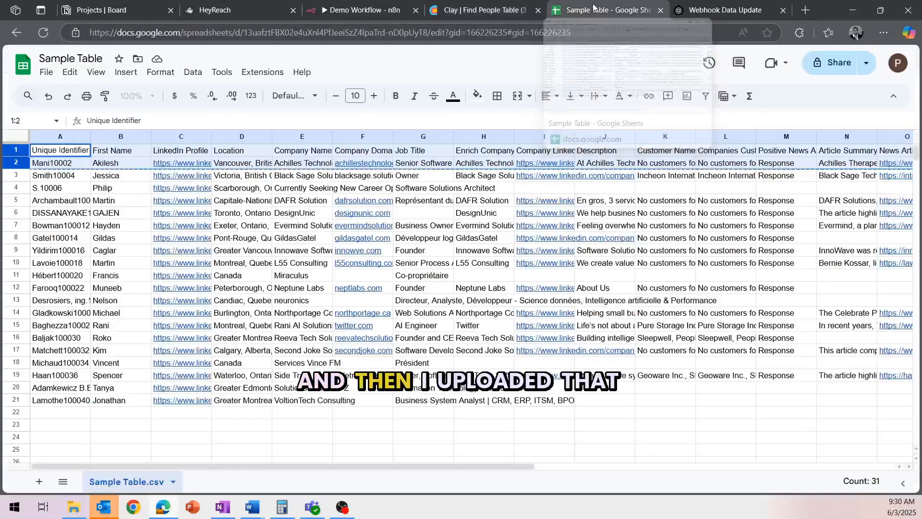
drag(487, 465, 663, 465)
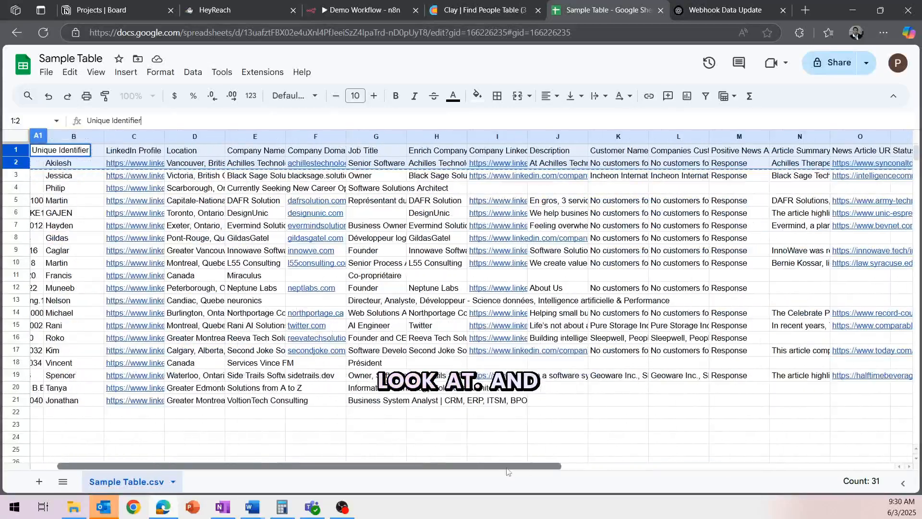
scroll(589, 466, right, 5)
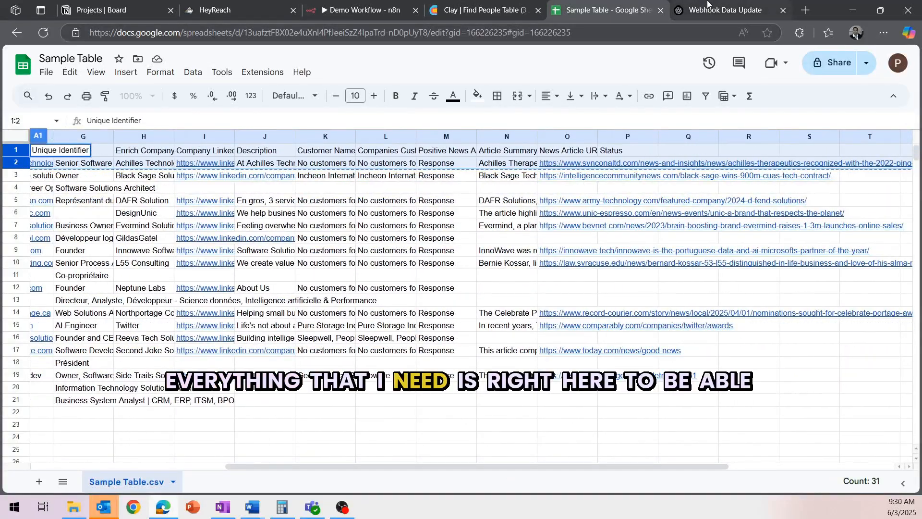
click(363, 11)
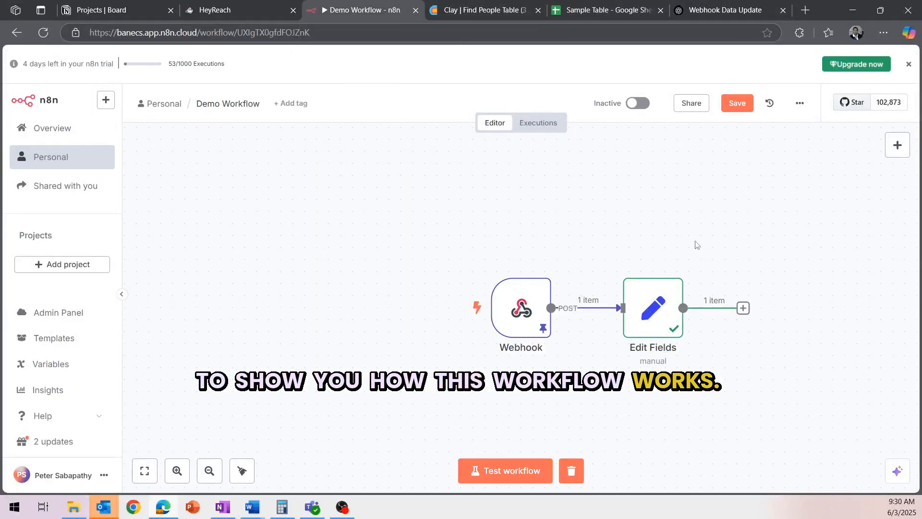
Step: Add a Google Sheets 'Update row in sheet' action after Edit Fields
click(748, 315)
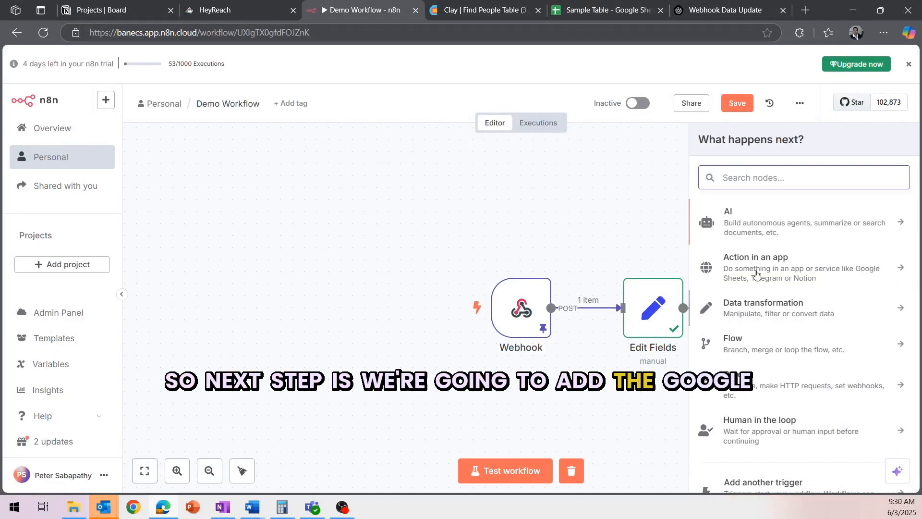
text(sheet)
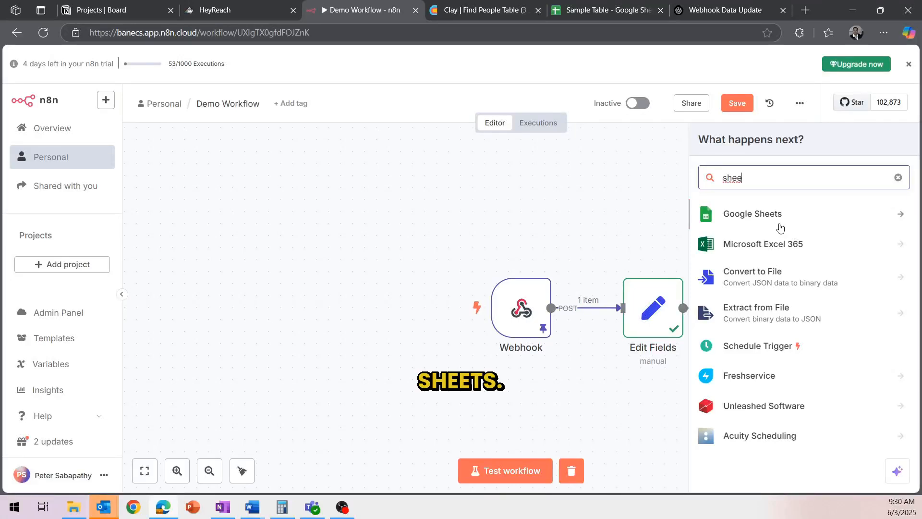
click(781, 215)
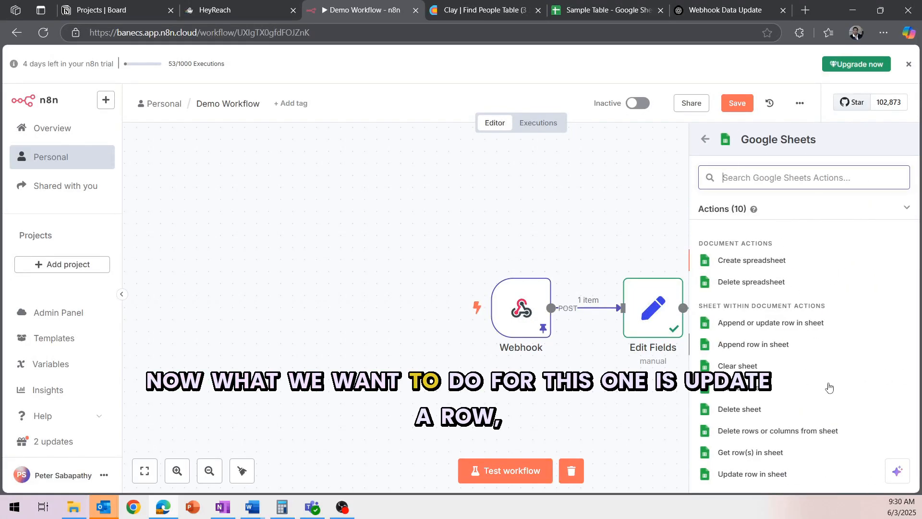
click(770, 474)
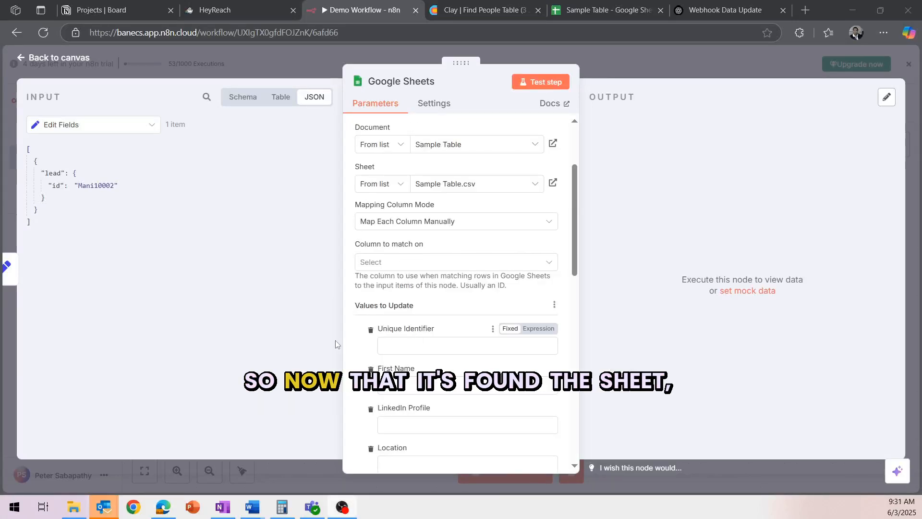
Step: Set Column to match on to Unique Identifier, filled with the incoming lead id
scroll(437, 248, up, 2)
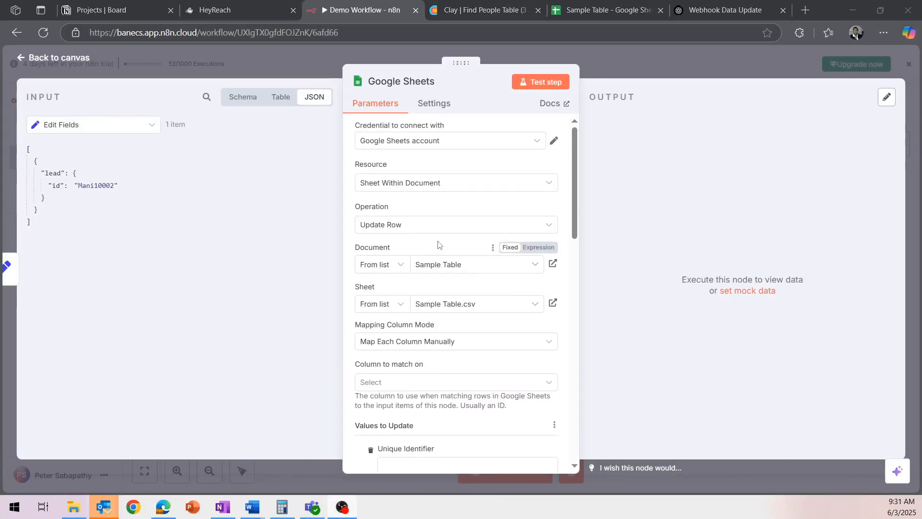
scroll(437, 309, down, 2)
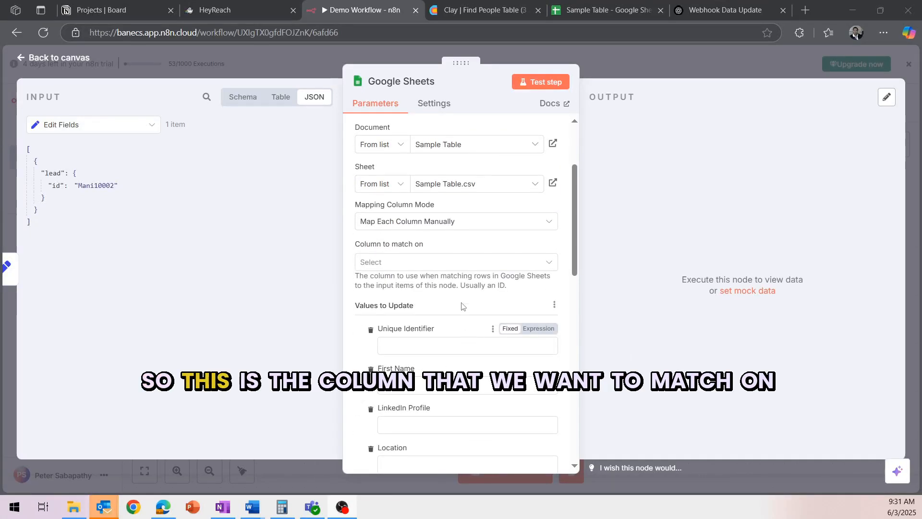
click(434, 264)
click(410, 293)
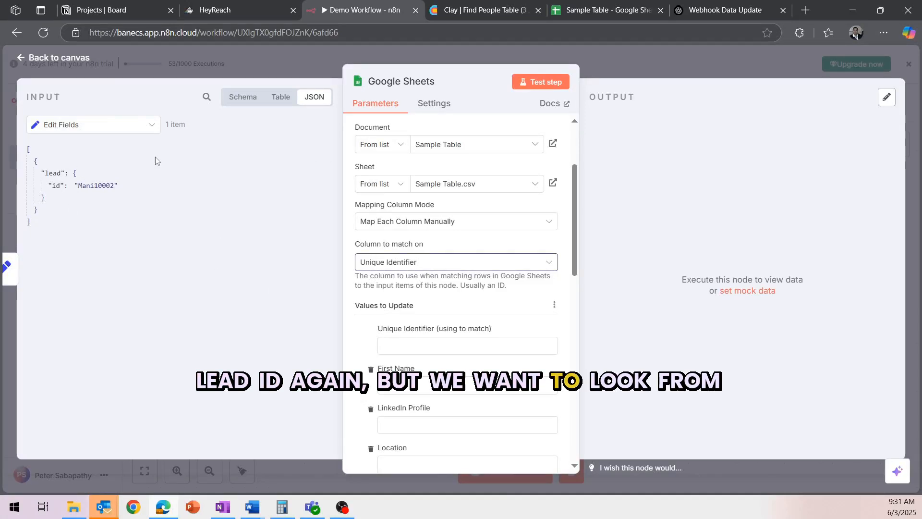
drag(55, 187, 413, 345)
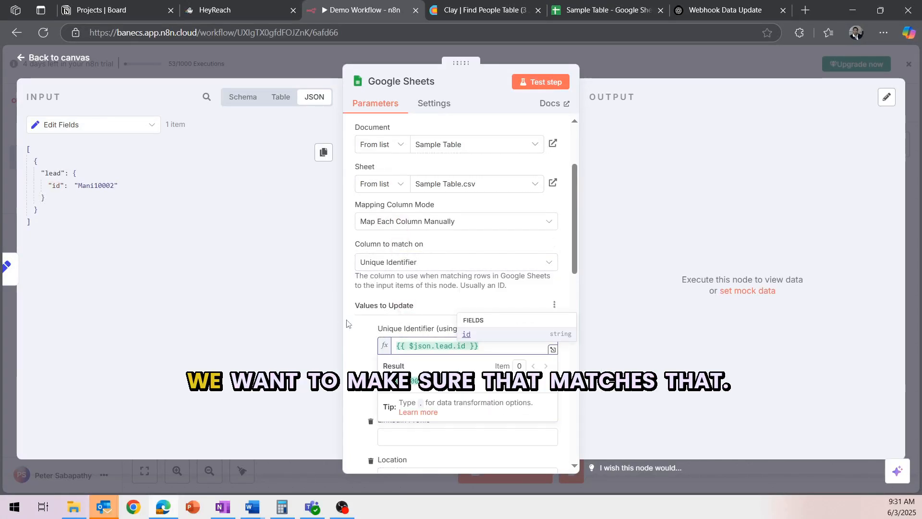
click(352, 333)
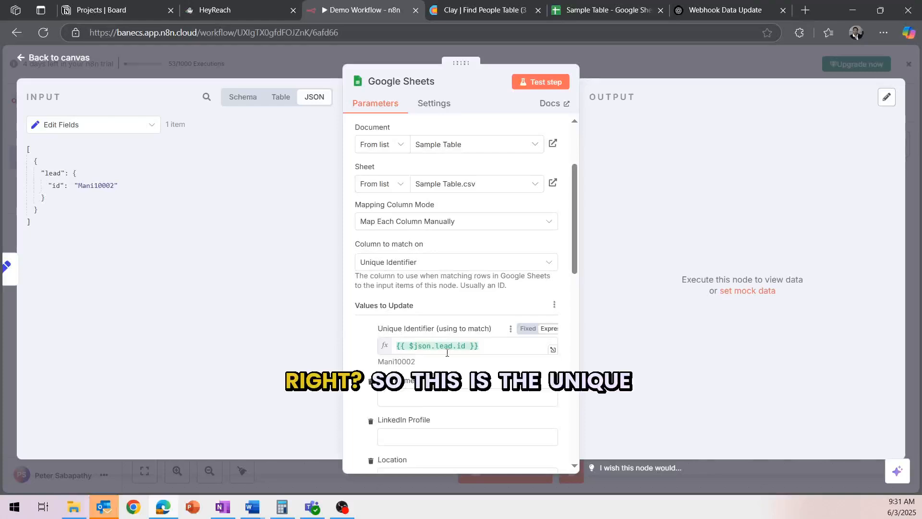
scroll(527, 389, down, 4)
scroll(433, 336, up, 3)
Step: Remove the First Name, LinkedIn, Location, Company, Domain, Job Title, Article Summary and URL update fields
click(370, 321)
click(370, 322)
click(370, 322)
click(371, 321)
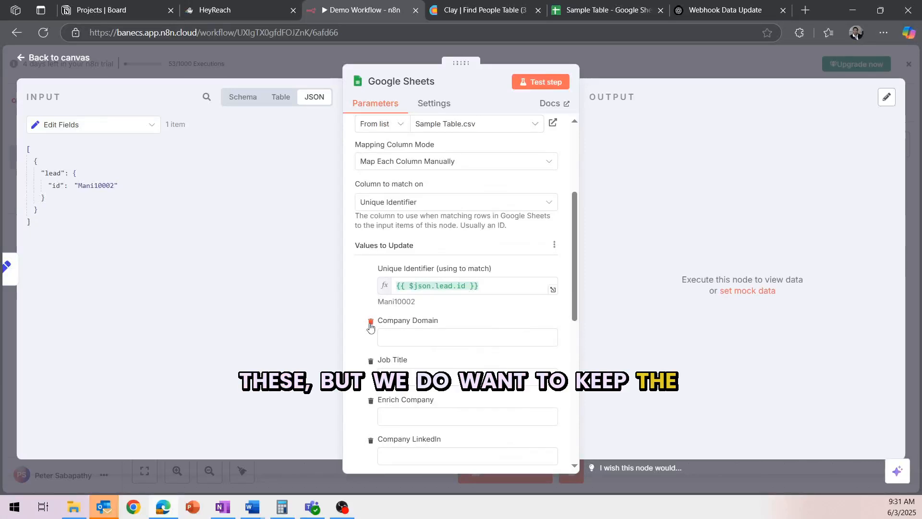
click(370, 322)
click(370, 322)
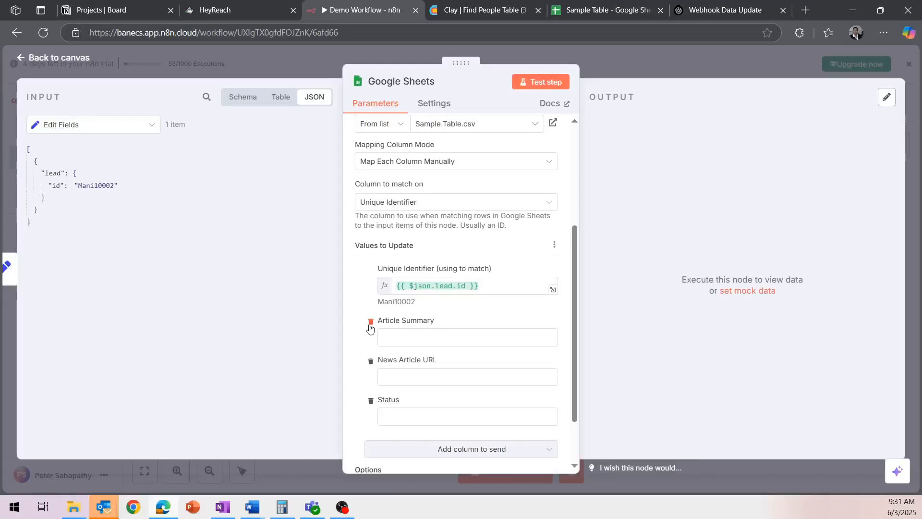
click(370, 322)
click(371, 321)
Step: Set the Status value to 'Recieved' and return to the full workflow canvas
click(381, 348)
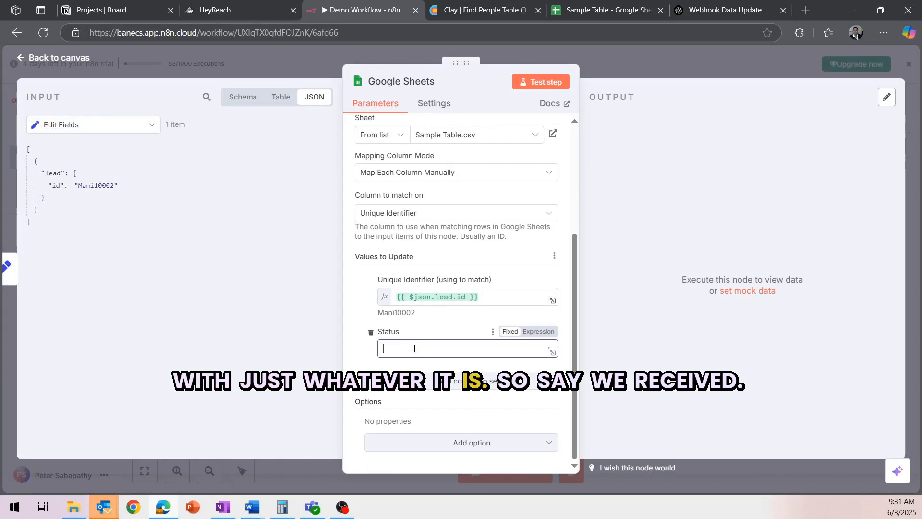
text(Recieved)
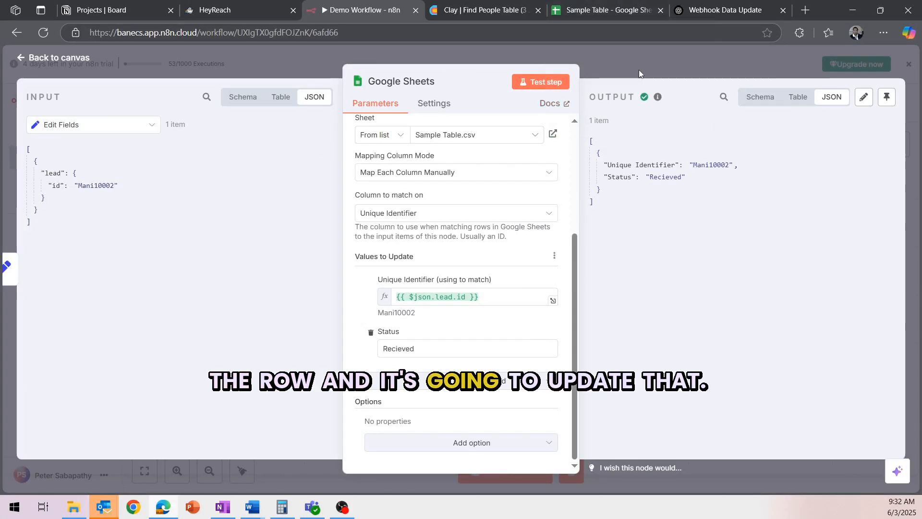
click(676, 62)
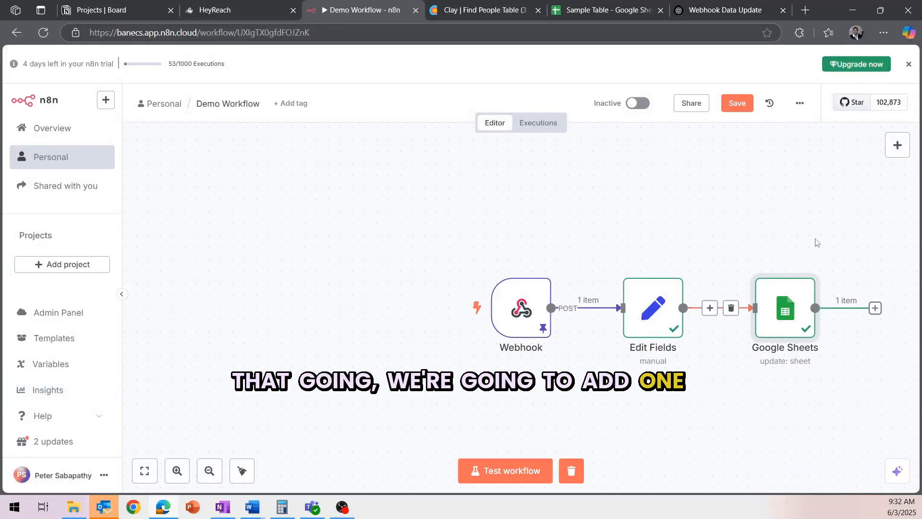
click(150, 479)
Step: Add a second Google Sheets node after the update using the 'Get row(s) in sheet' action
click(743, 308)
text(sheet)
click(772, 214)
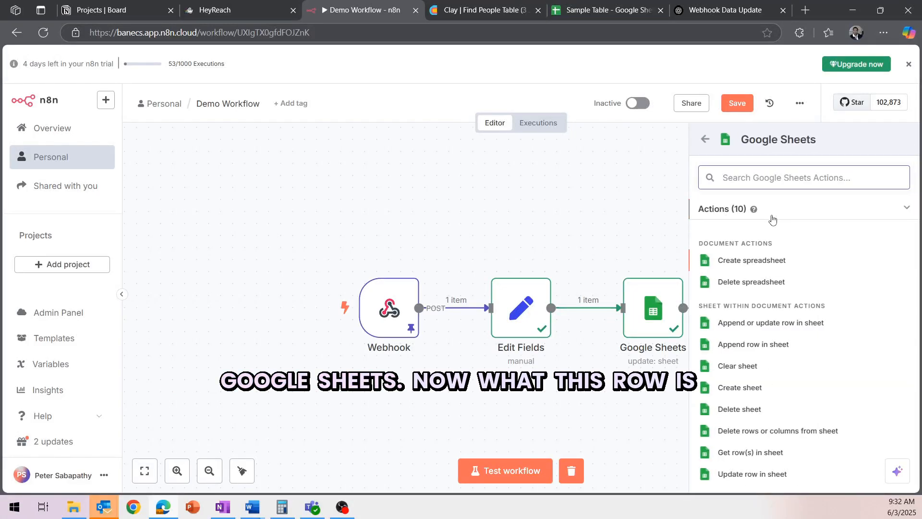
scroll(763, 389, down, 1)
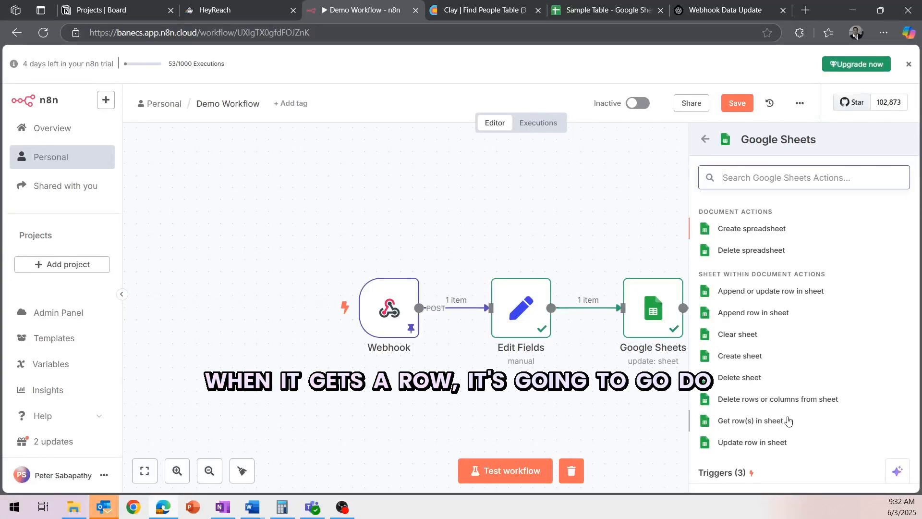
click(751, 421)
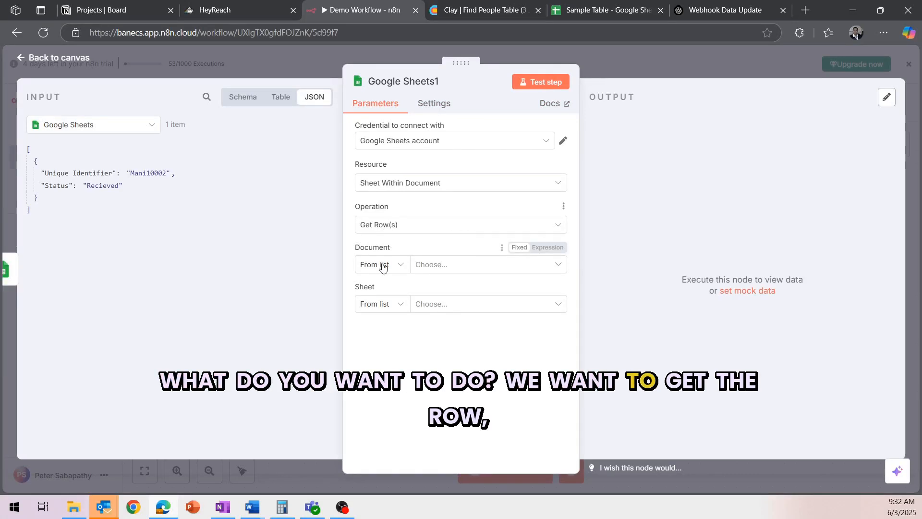
Step: Point Google Sheets1 at the Sample Table spreadsheet's Sample Table.csv sheet
click(425, 264)
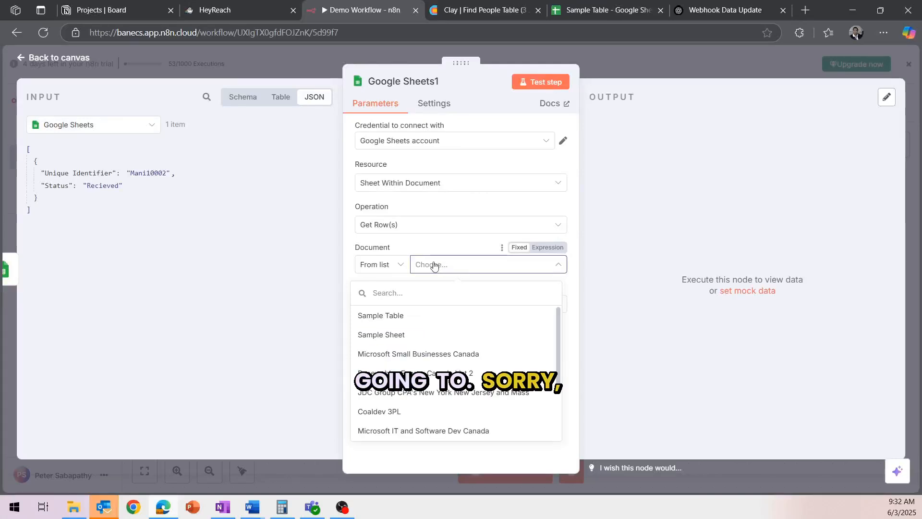
click(403, 317)
click(452, 303)
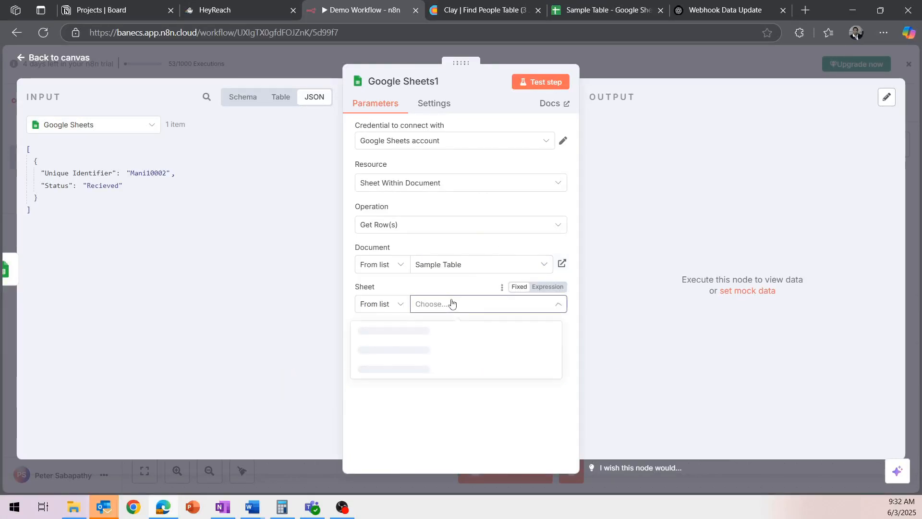
click(423, 330)
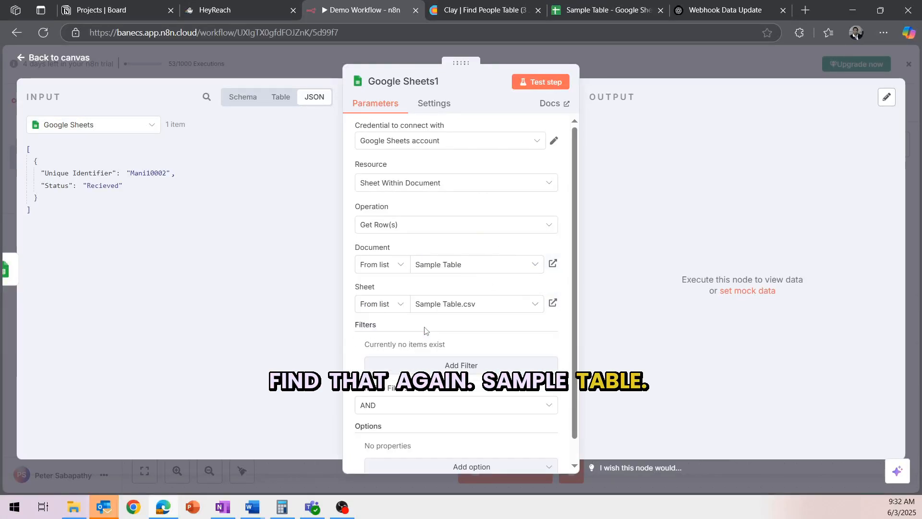
scroll(479, 314, down, 1)
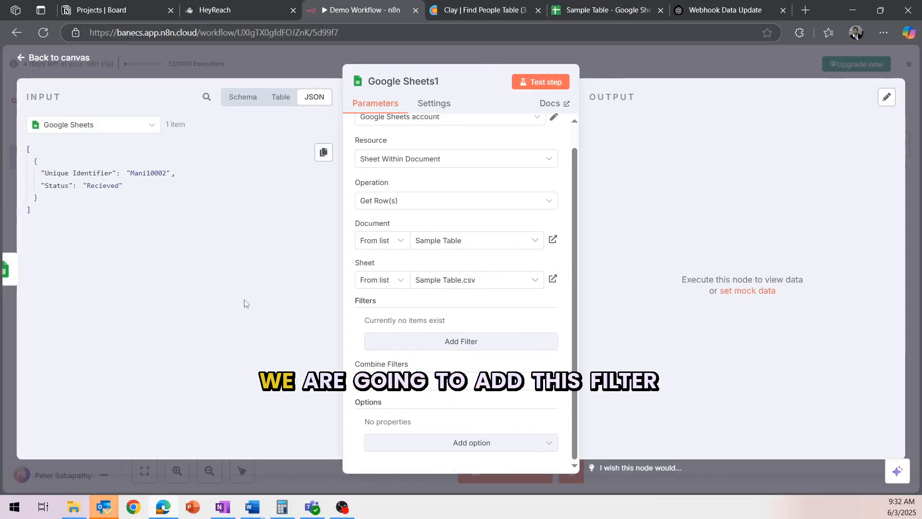
Step: Add a filter matching column Unique Identifier to the incoming Unique Identifier value
click(462, 341)
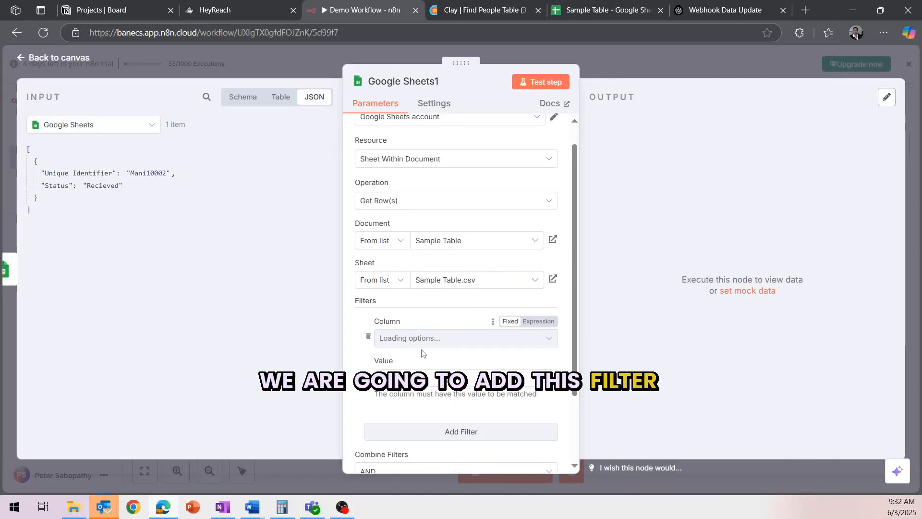
click(454, 336)
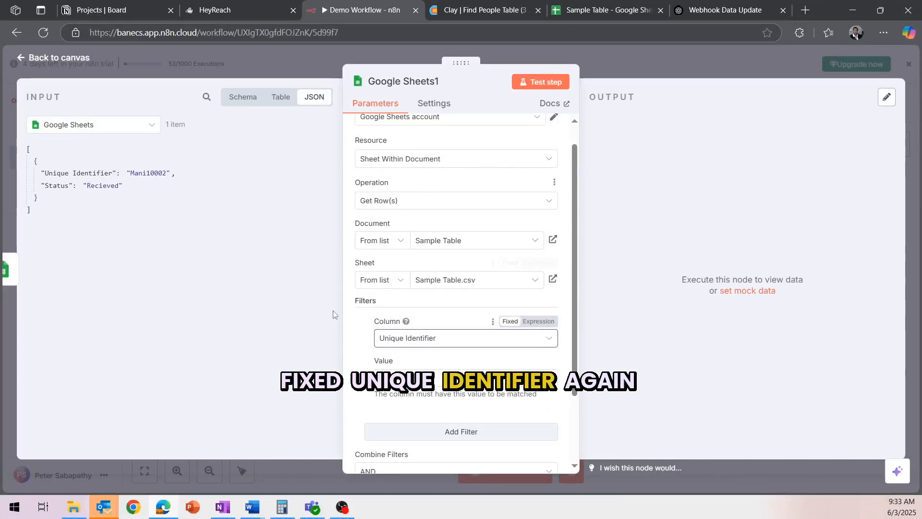
drag(63, 173, 448, 362)
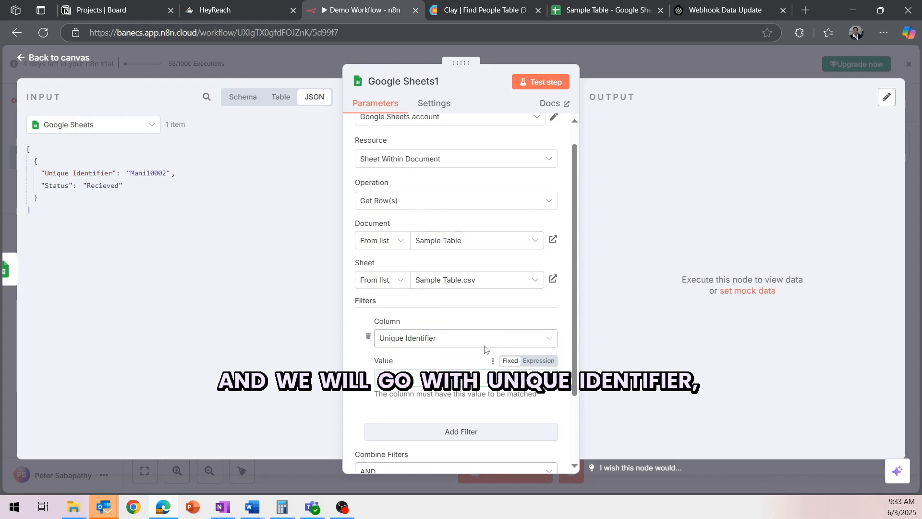
click(636, 279)
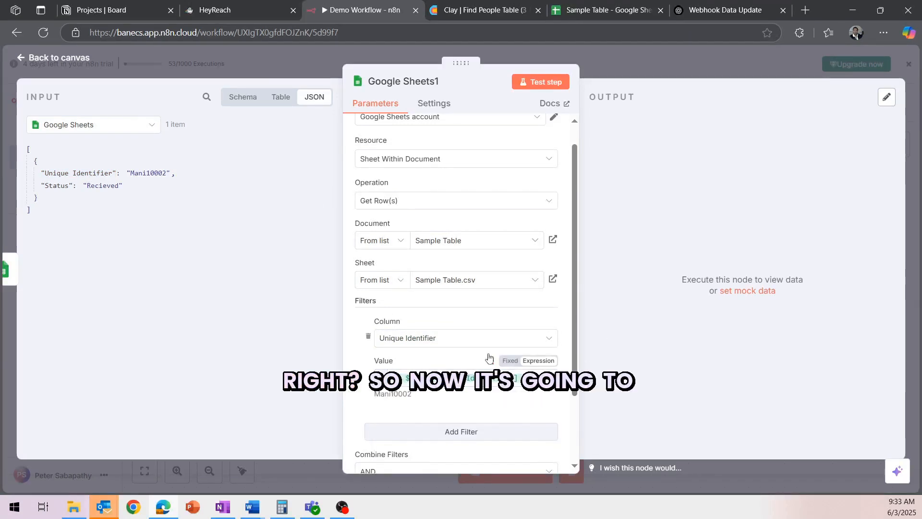
scroll(489, 364, down, 2)
Step: Test the step to fetch the matching lead row, then return to the canvas
click(540, 82)
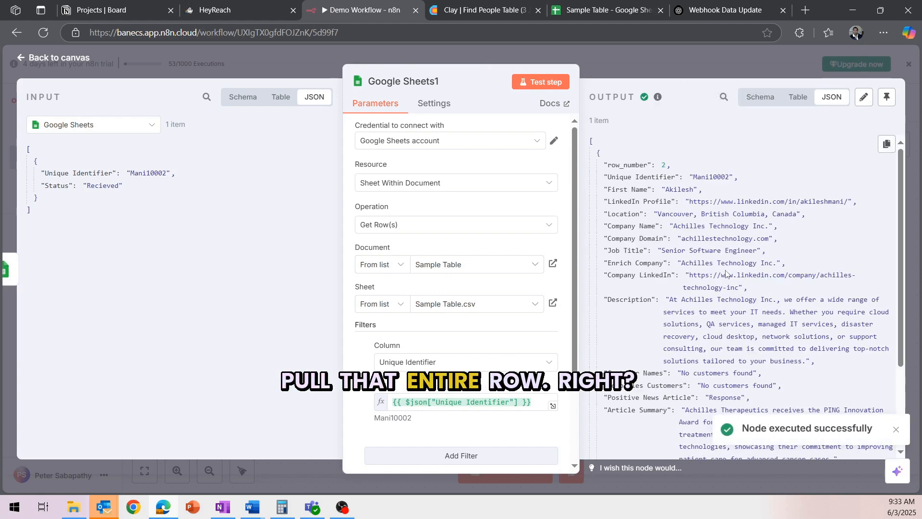
scroll(725, 272, down, 3)
scroll(733, 274, up, 3)
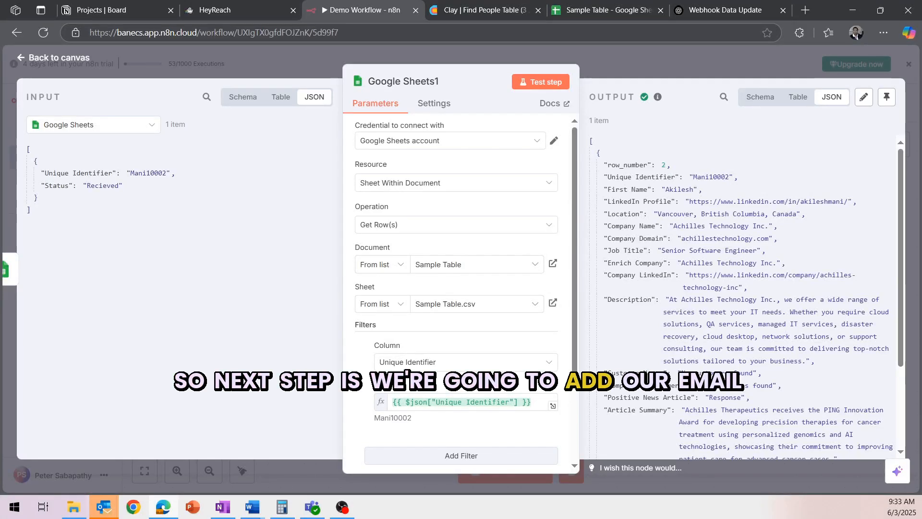
click(908, 249)
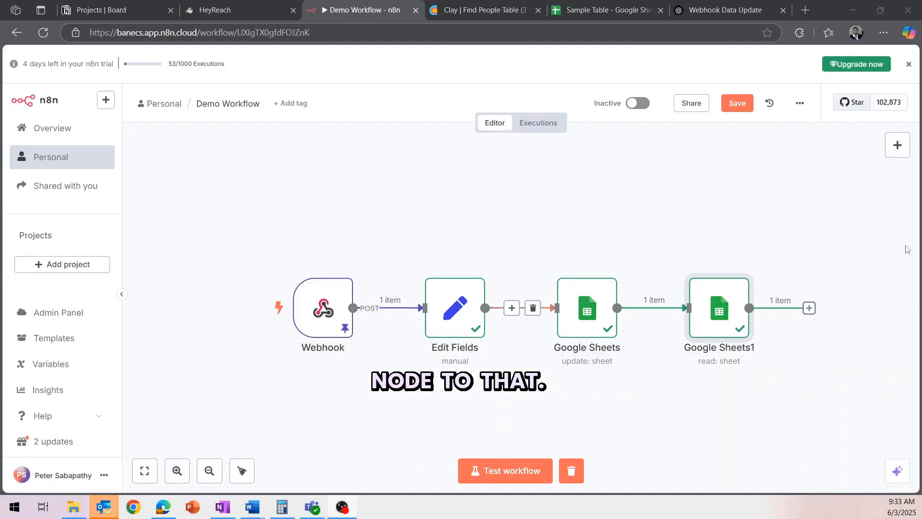
Step: Add a Gmail 'Send a message' step after Google Sheets1
click(810, 307)
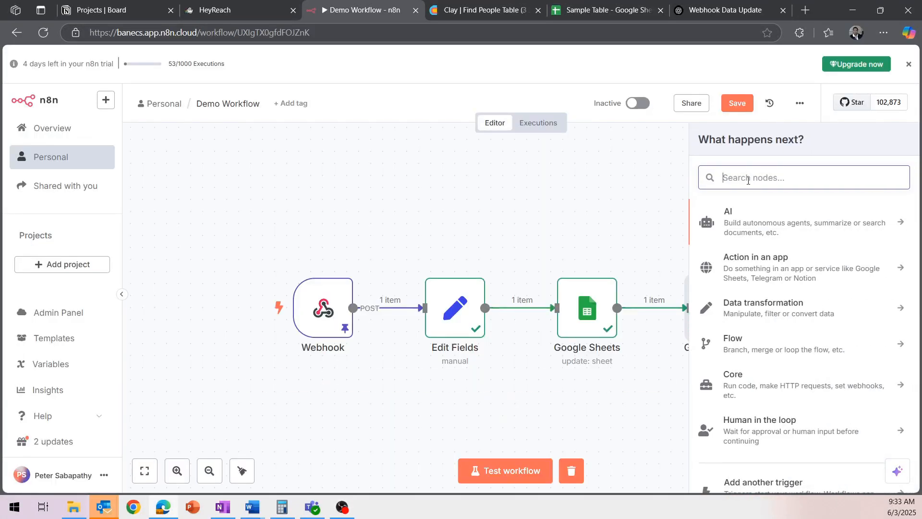
text(gma)
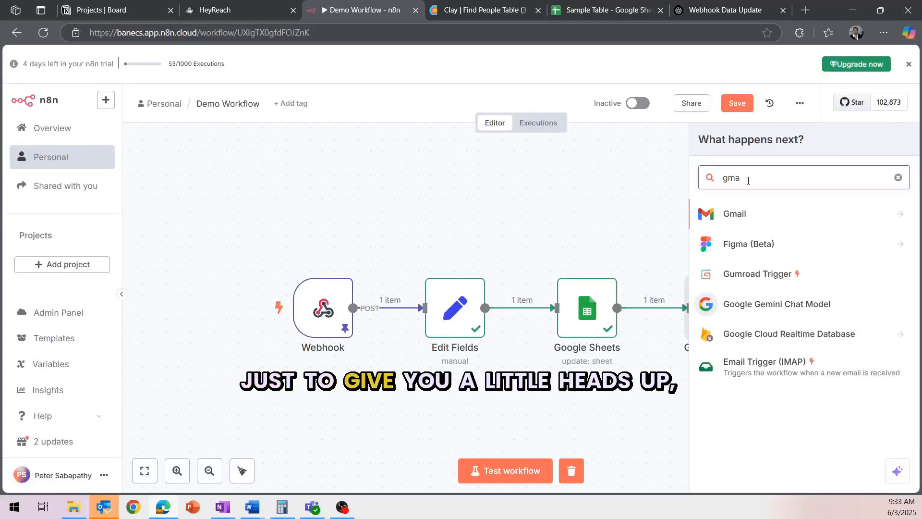
click(750, 211)
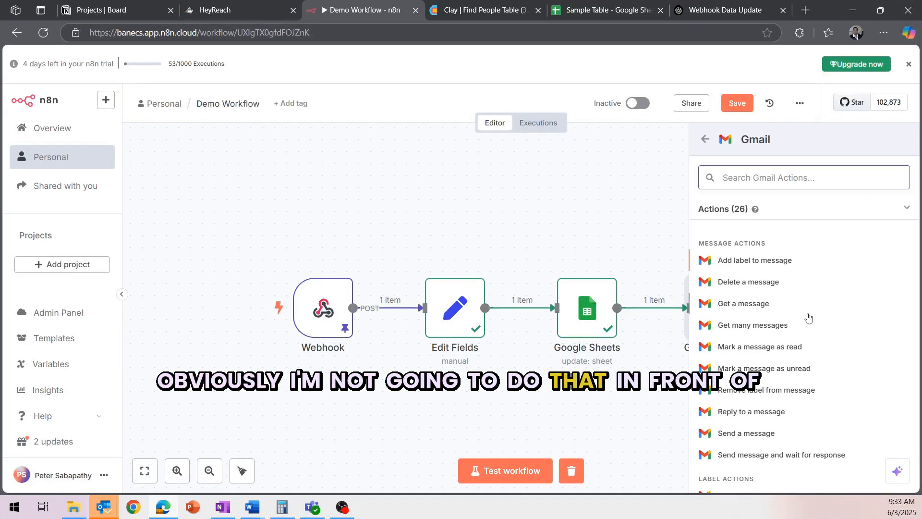
click(756, 438)
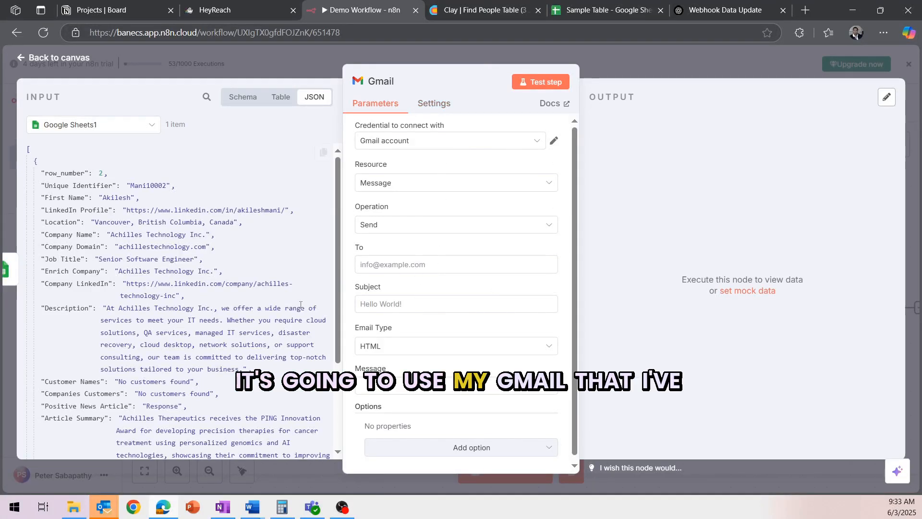
Step: Enter the recipient's e-mail address and the subject 'Message Recieved!'
click(436, 261)
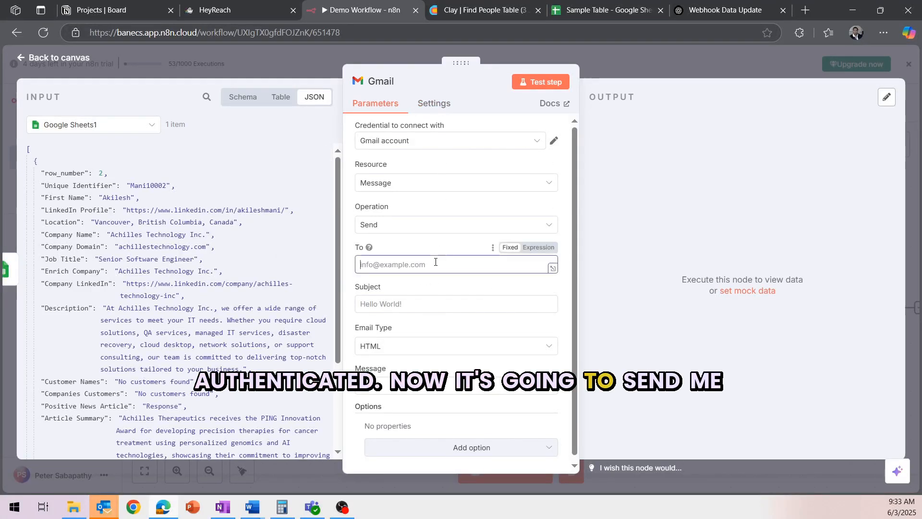
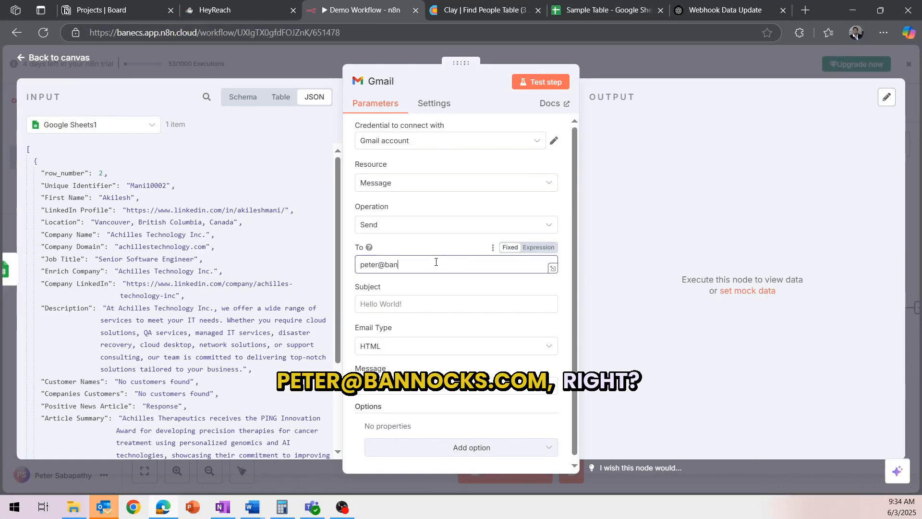
click(432, 298)
text(Message Recieved!)
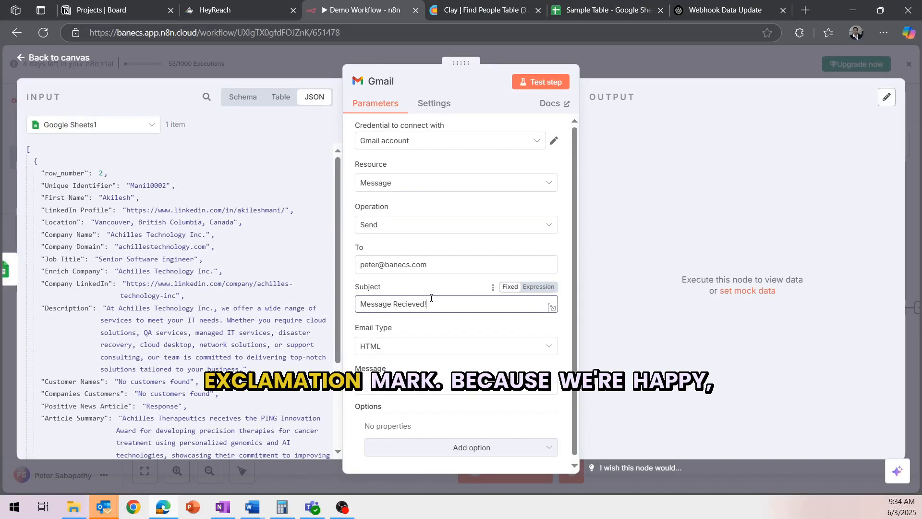
Step: Build the message body from row_number, First Name, LinkedIn Profile and Company Name fields
scroll(429, 398, down, 1)
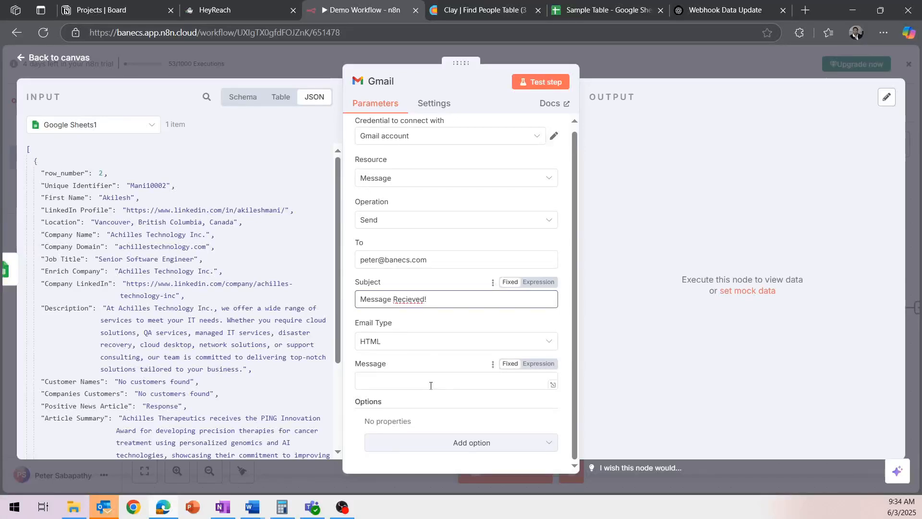
click(433, 383)
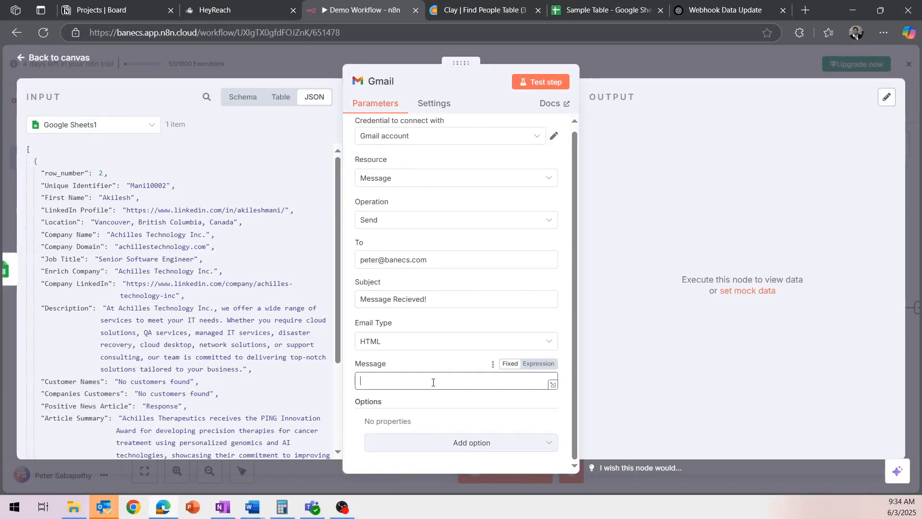
click(556, 387)
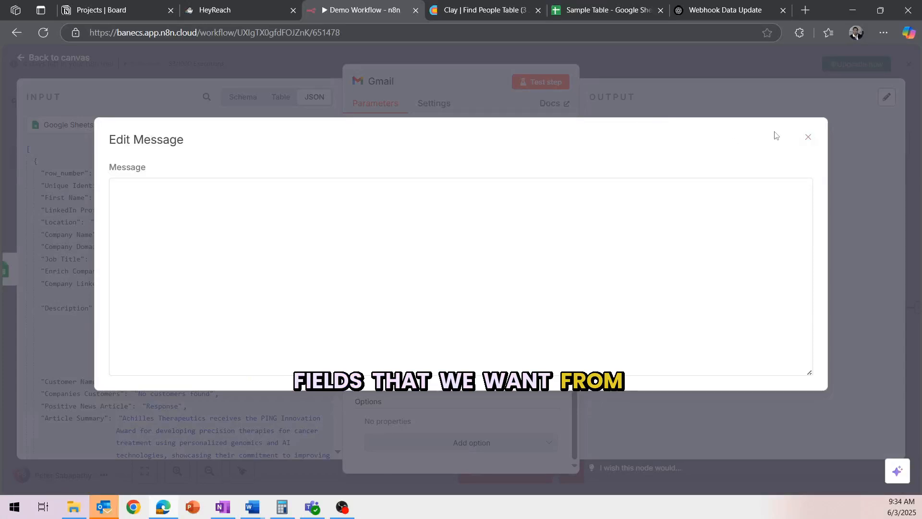
click(808, 137)
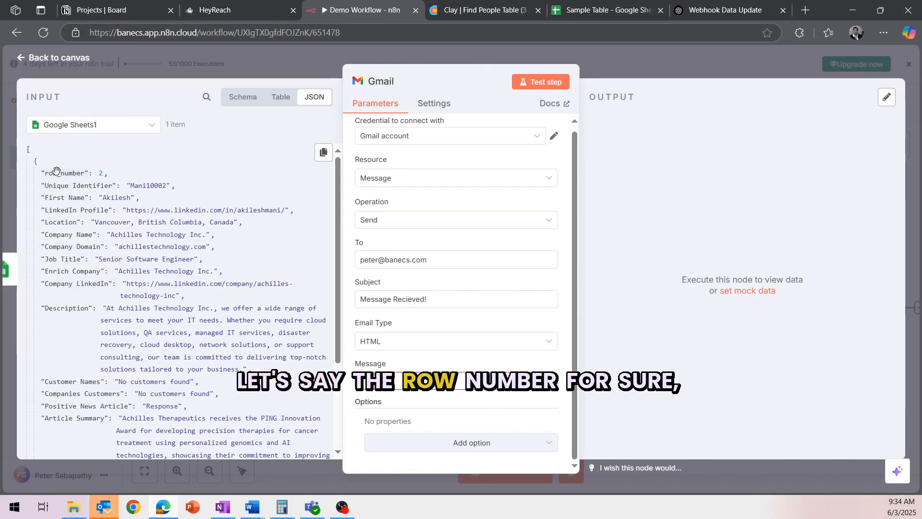
drag(56, 172, 398, 380)
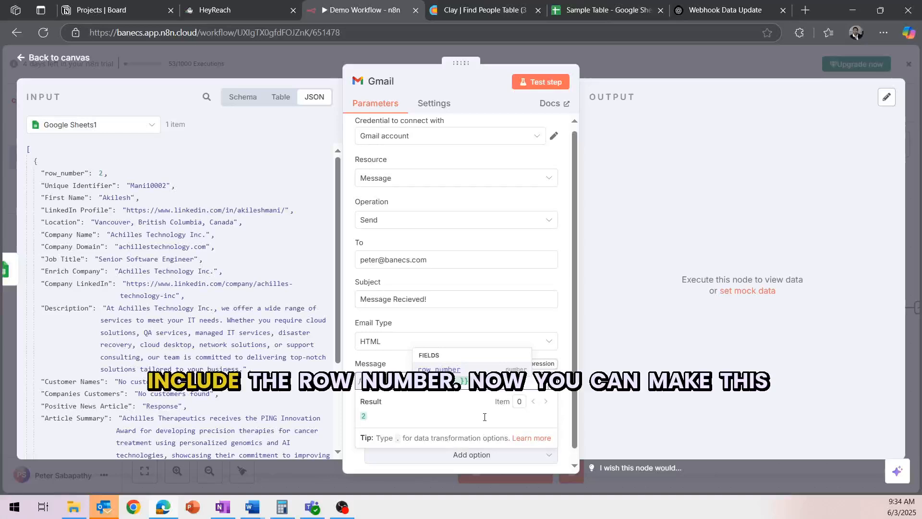
click(495, 382)
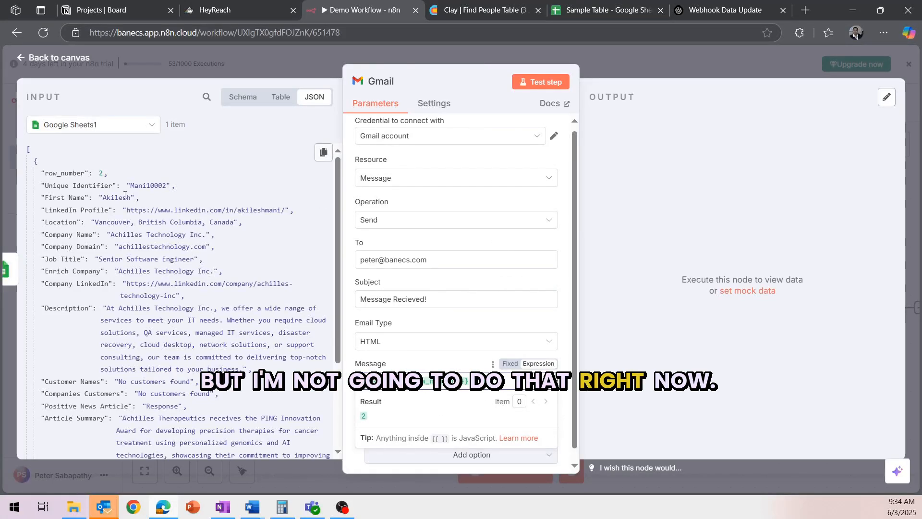
drag(98, 186, 506, 389)
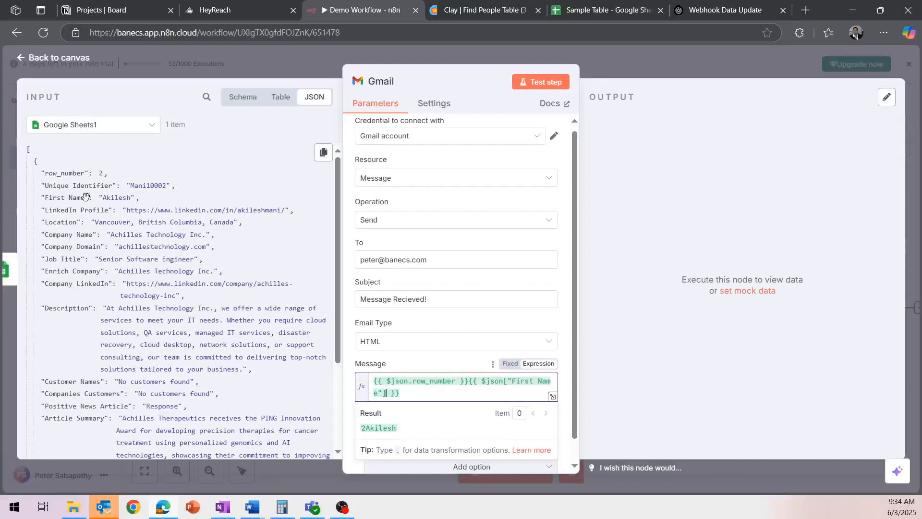
drag(75, 207, 442, 393)
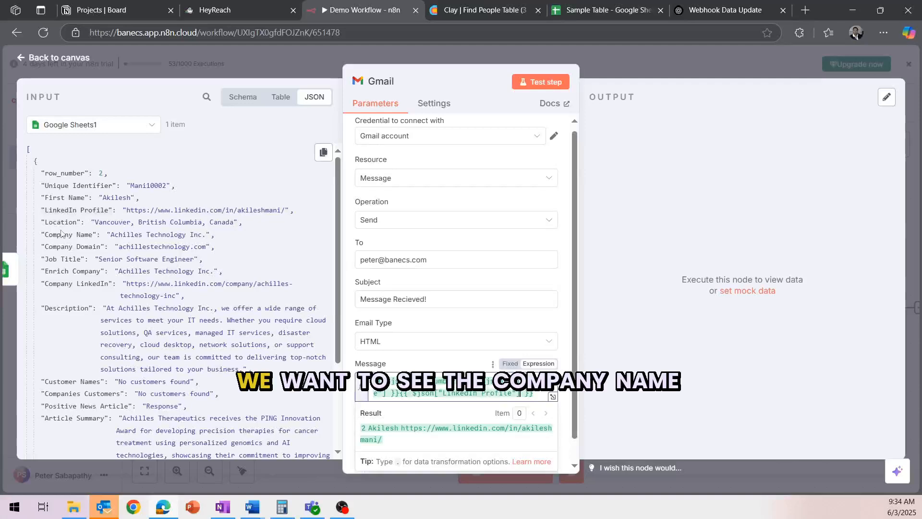
drag(60, 235, 557, 397)
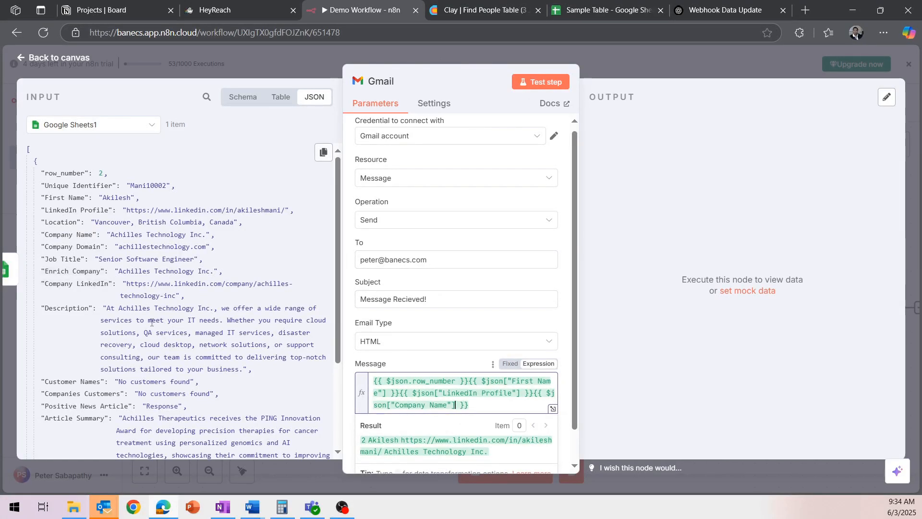
Step: Review the message body and place the cursor at the end of its expression
scroll(152, 323, down, 5)
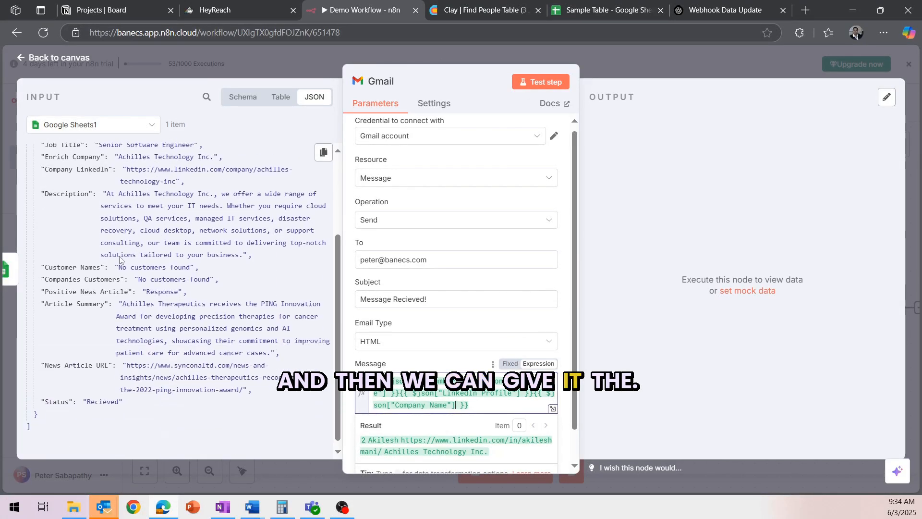
scroll(120, 260, down, 1)
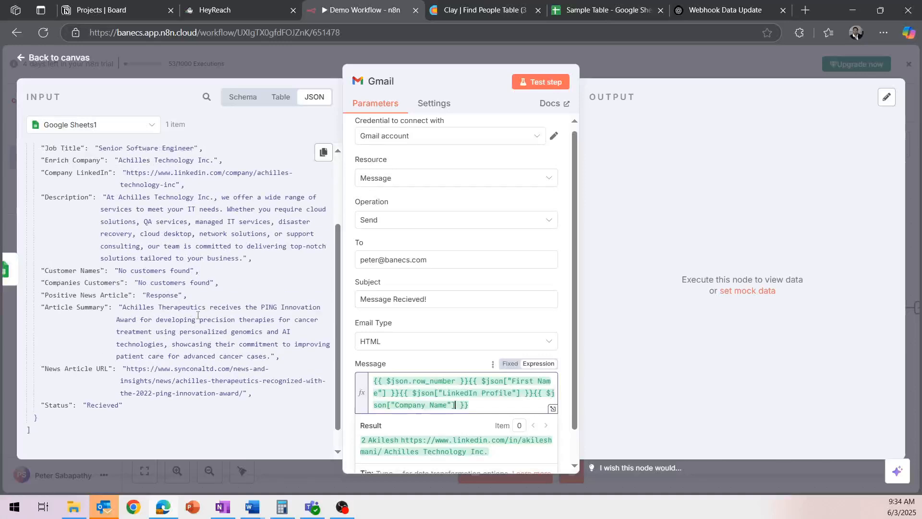
scroll(198, 315, up, 5)
scroll(196, 313, down, 5)
scroll(196, 312, down, 1)
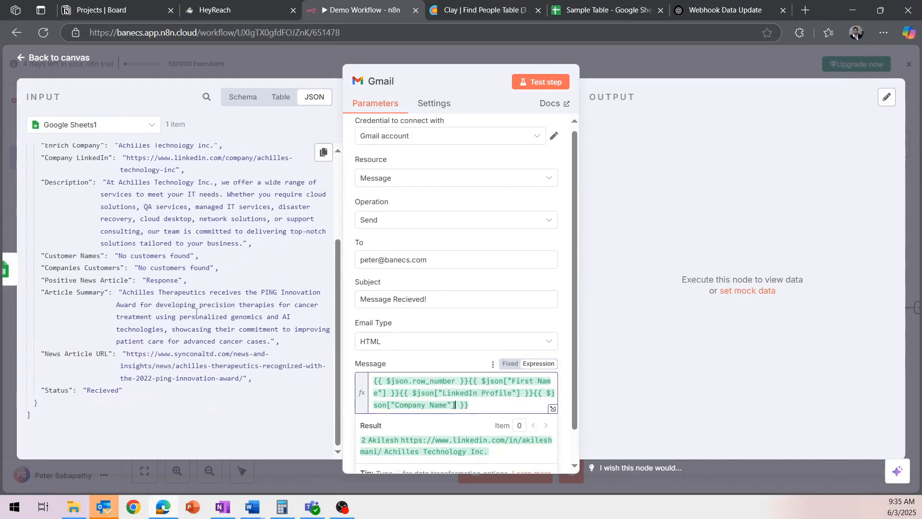
click(483, 404)
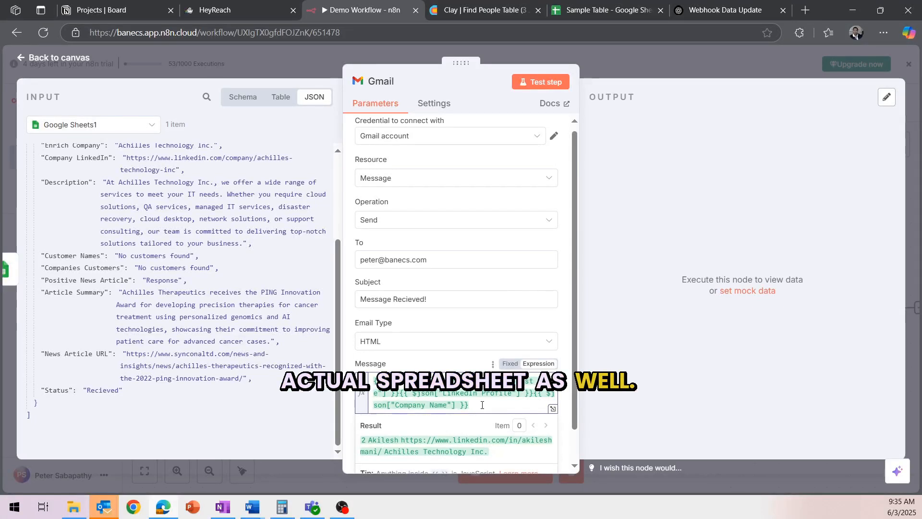
click(553, 410)
Step: Add the line 'Here is the link to your sheet' below the expression
click(537, 153)
key(Return)
key(Return)
text(Here is the link to your sheet)
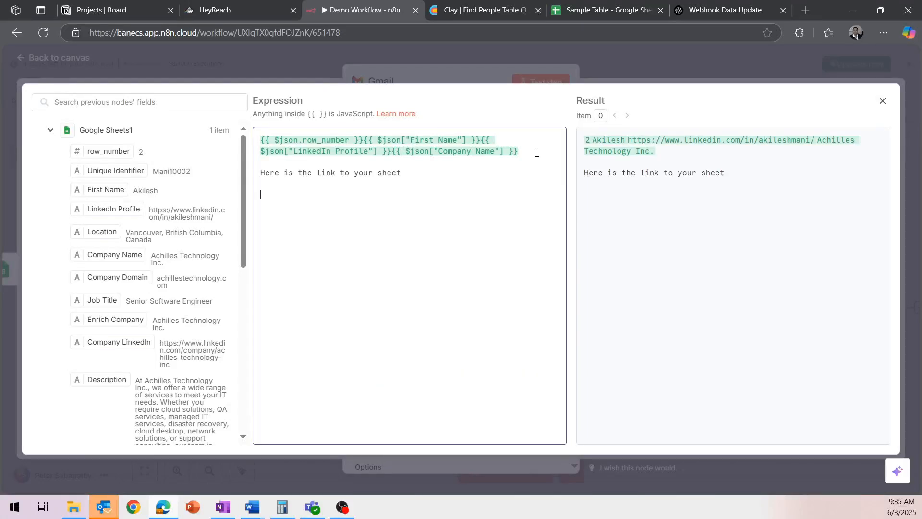
Step: Paste the Sample Table spreadsheet's URL below that line and test the Gmail step
click(633, 4)
click(283, 32)
right_click(283, 33)
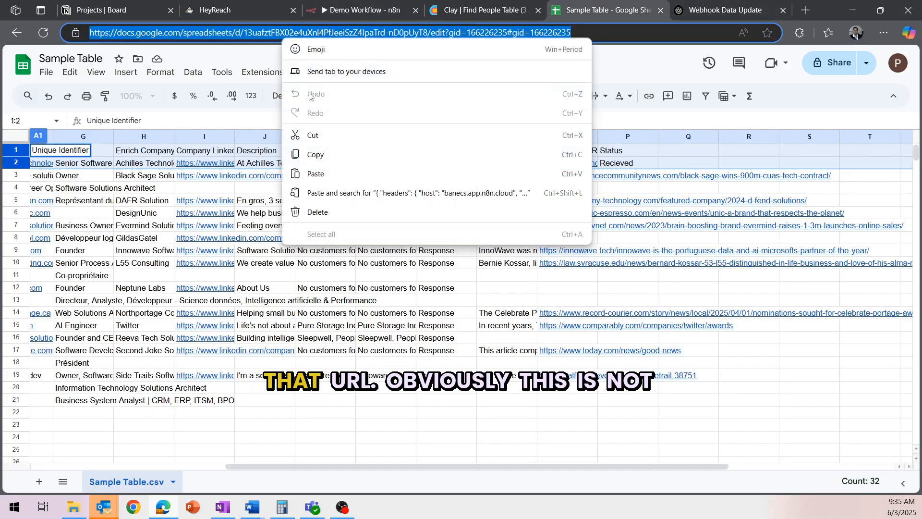
click(331, 155)
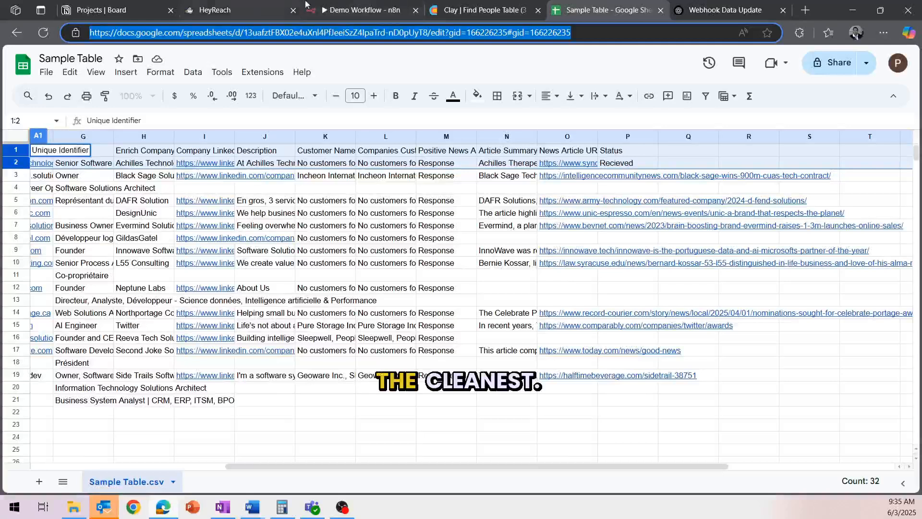
click(381, 4)
right_click(298, 202)
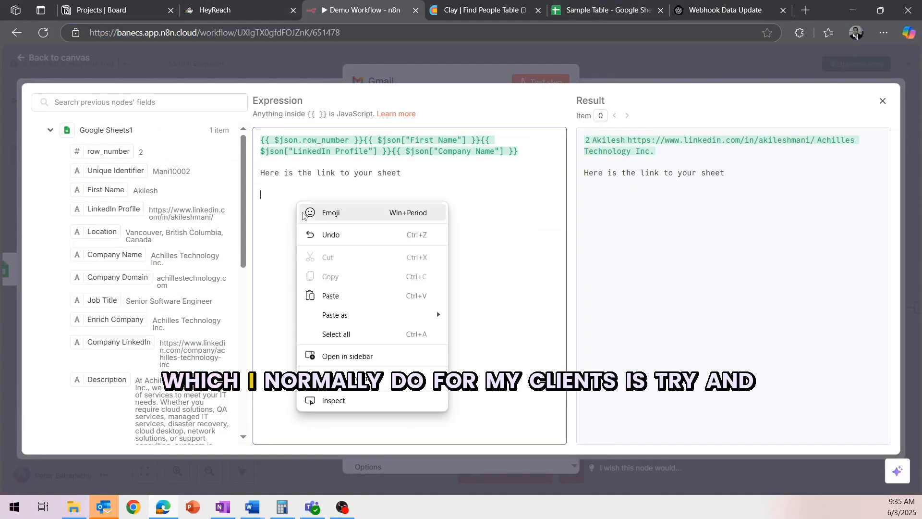
click(327, 292)
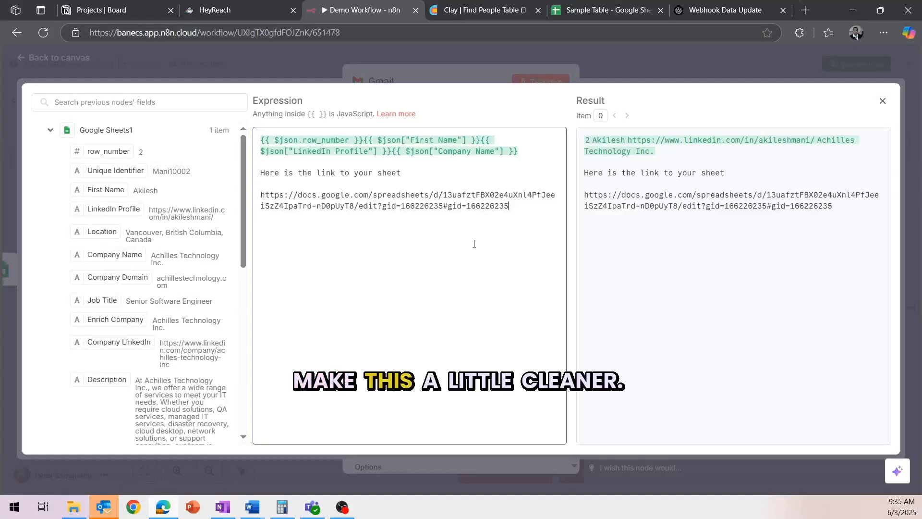
click(882, 100)
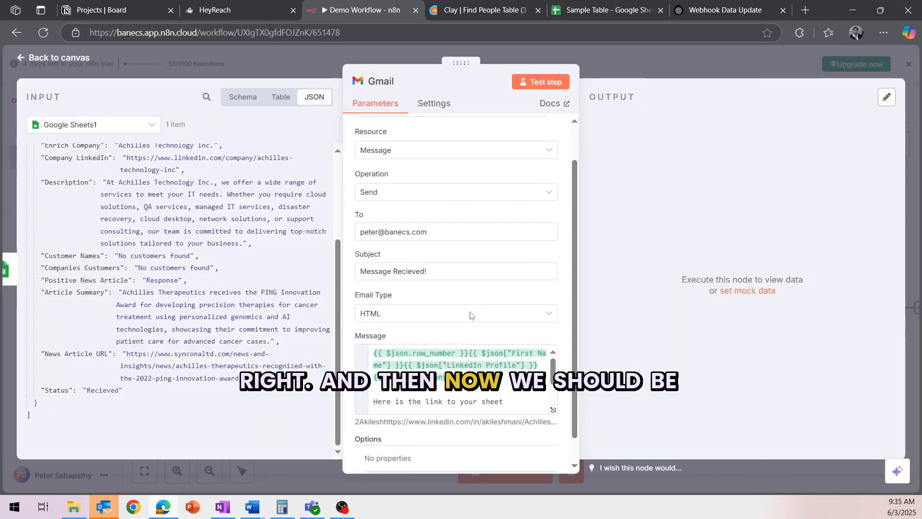
click(542, 82)
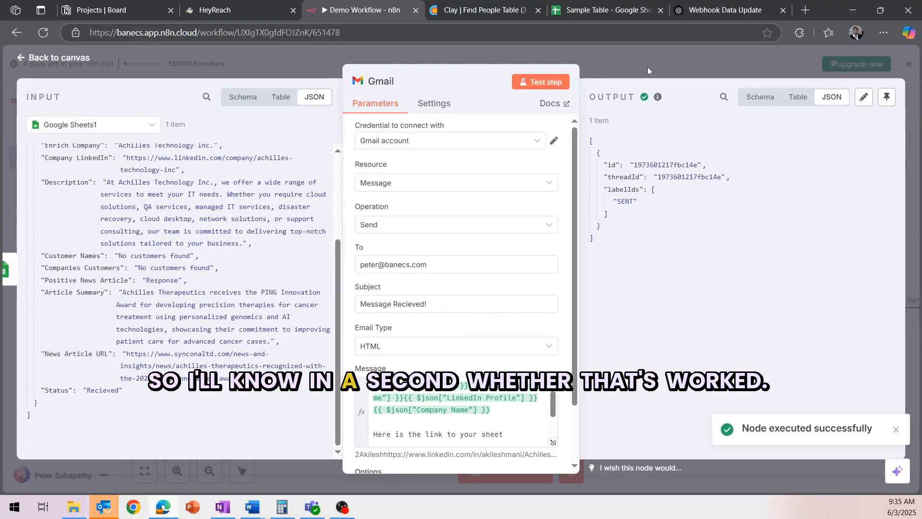
Step: Close the Gmail node and select the Webhook node on the canvas
click(647, 67)
drag(788, 232, 680, 214)
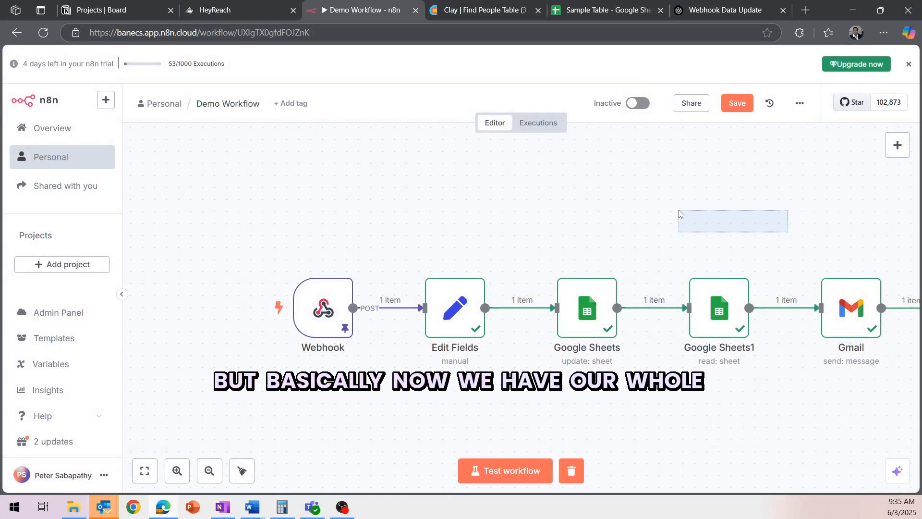
mouse_move(315, 283)
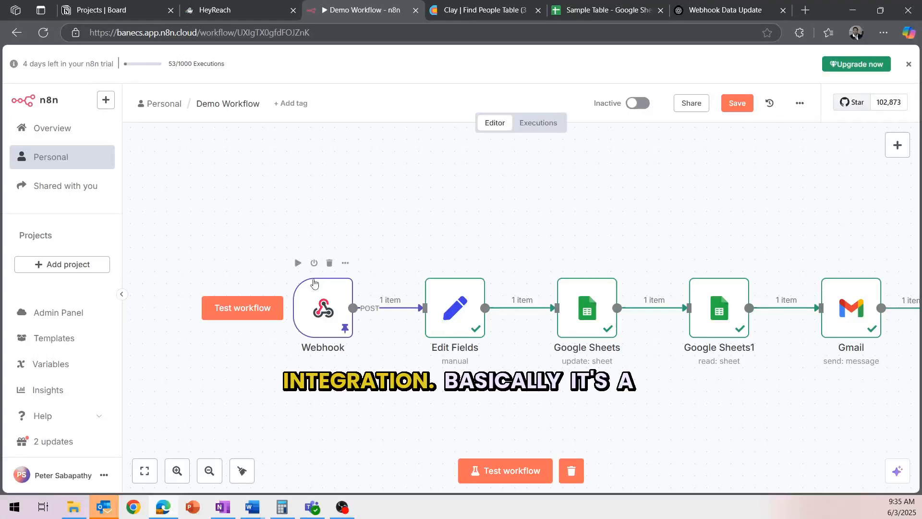
click(329, 300)
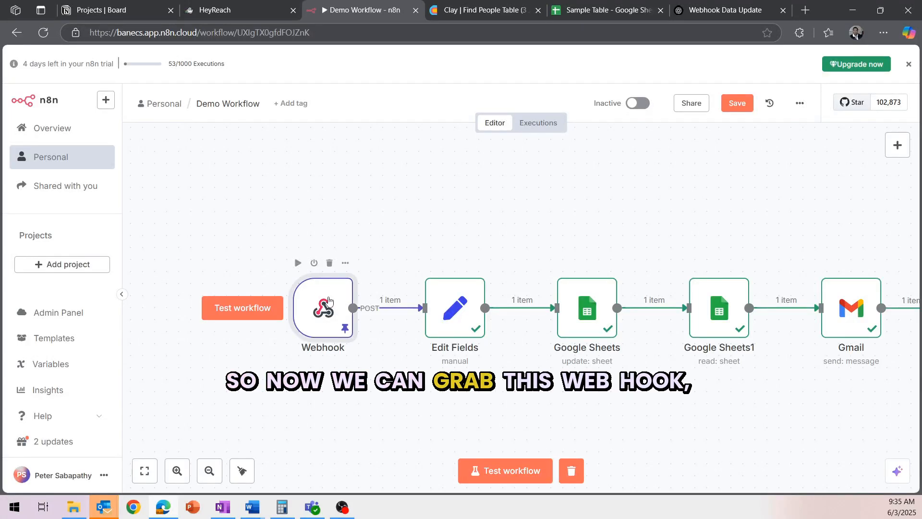
Step: Copy the Webhook node's Production URL and move to HeyReach's webhook settings
double_click(328, 301)
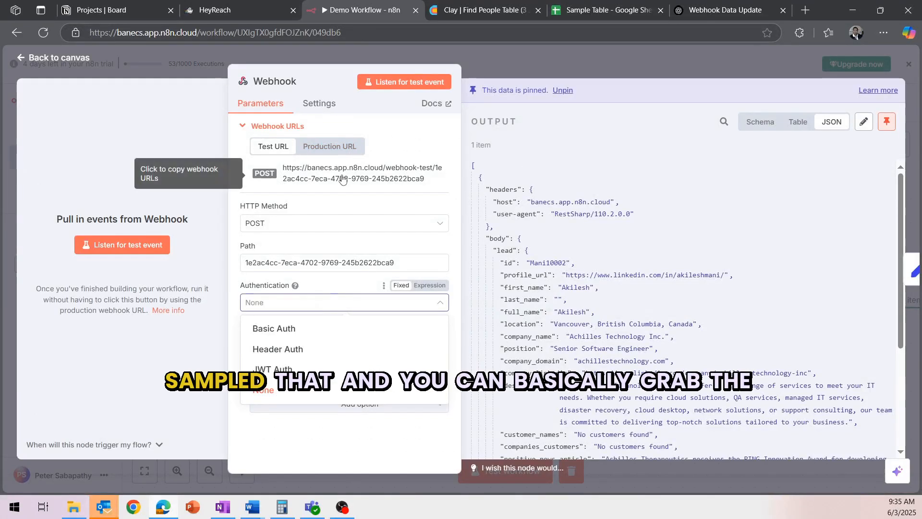
click(330, 146)
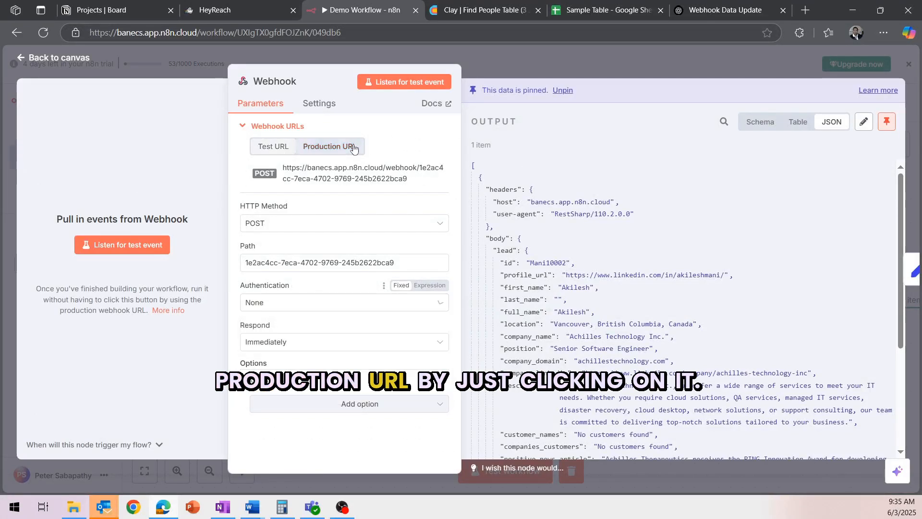
click(353, 169)
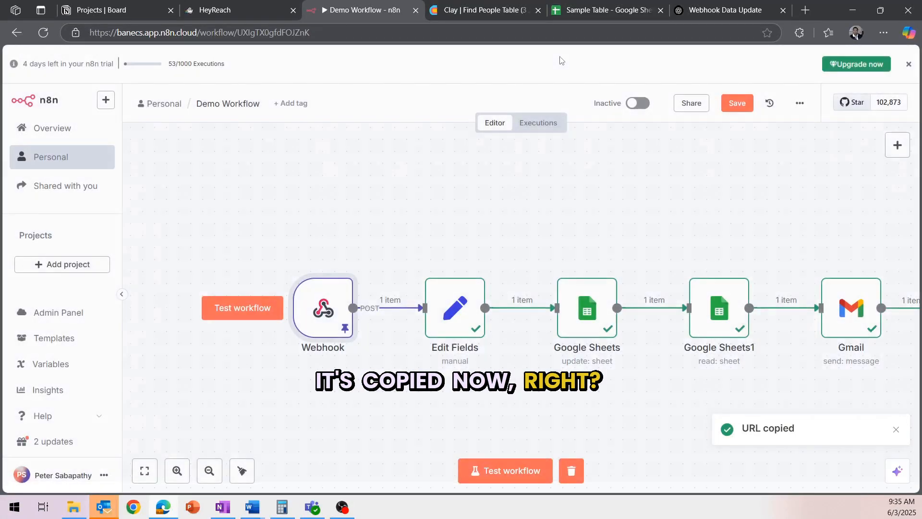
click(560, 56)
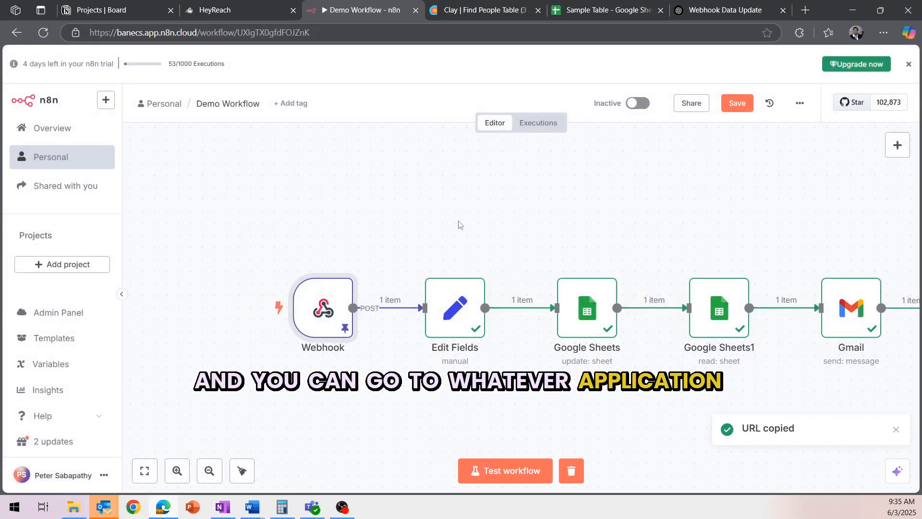
click(269, 10)
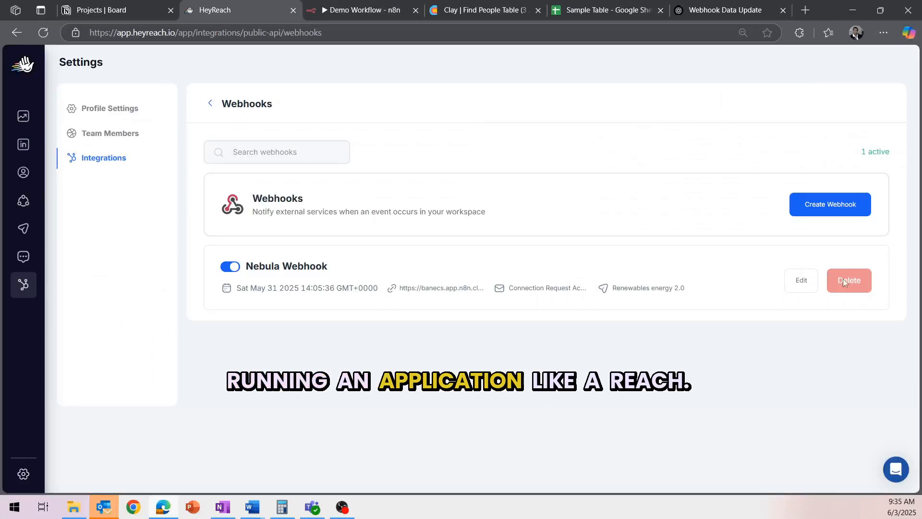
Step: Start a new webhook named 'Message Recieved' with the pasted n8n URL
click(848, 211)
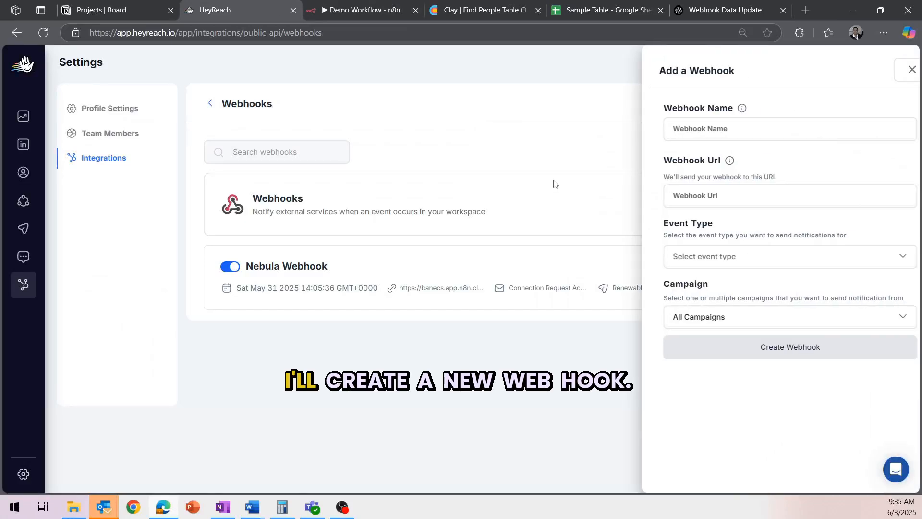
click(713, 128)
text(Mes)
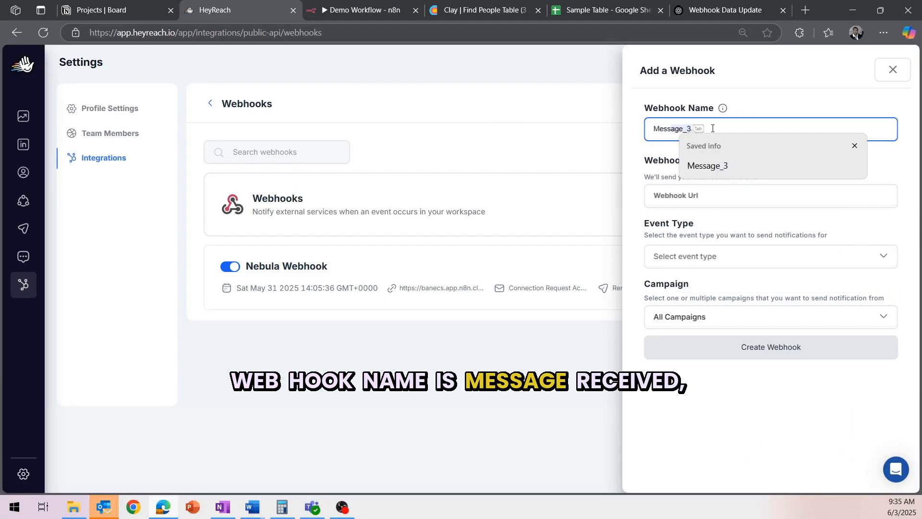
text(sage Recieved)
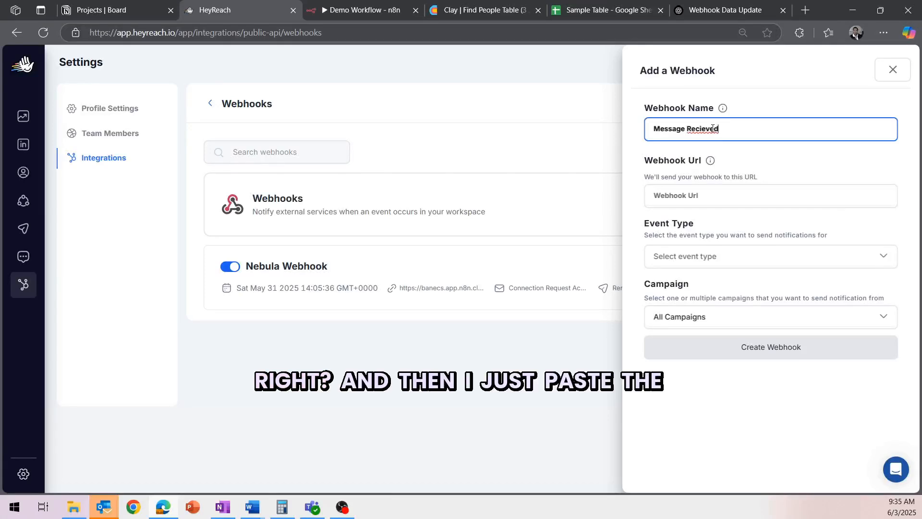
right_click(723, 211)
click(720, 196)
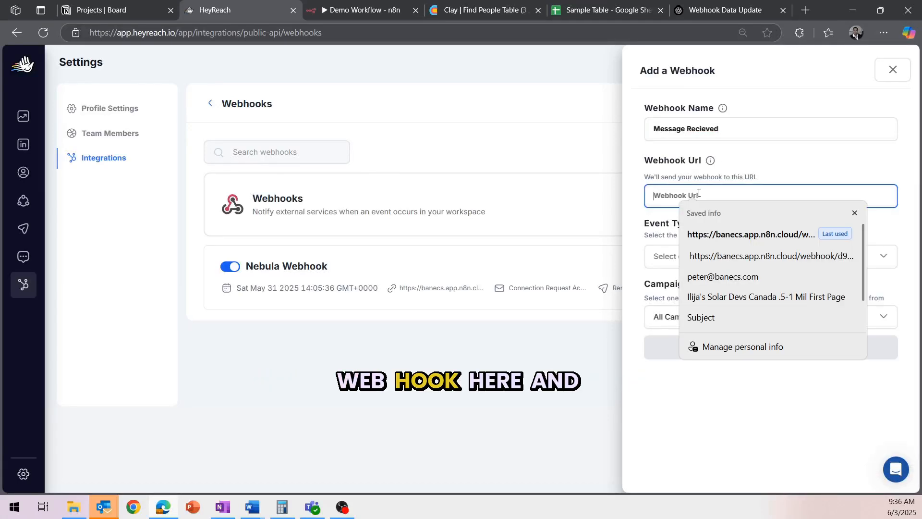
key(ctrl+v)
Step: Set the event type to First Message Reply Received and create the webhook
click(748, 258)
scroll(737, 364, down, 3)
scroll(738, 363, up, 3)
click(756, 264)
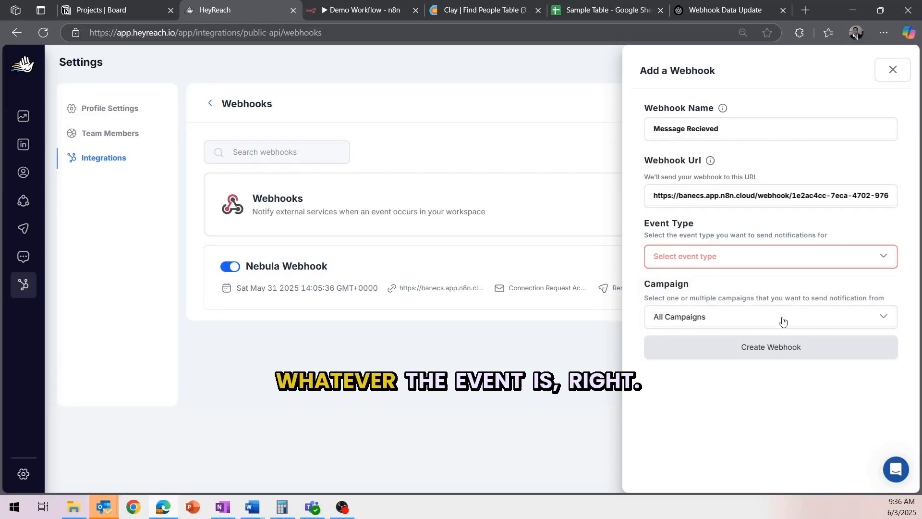
click(756, 264)
click(749, 357)
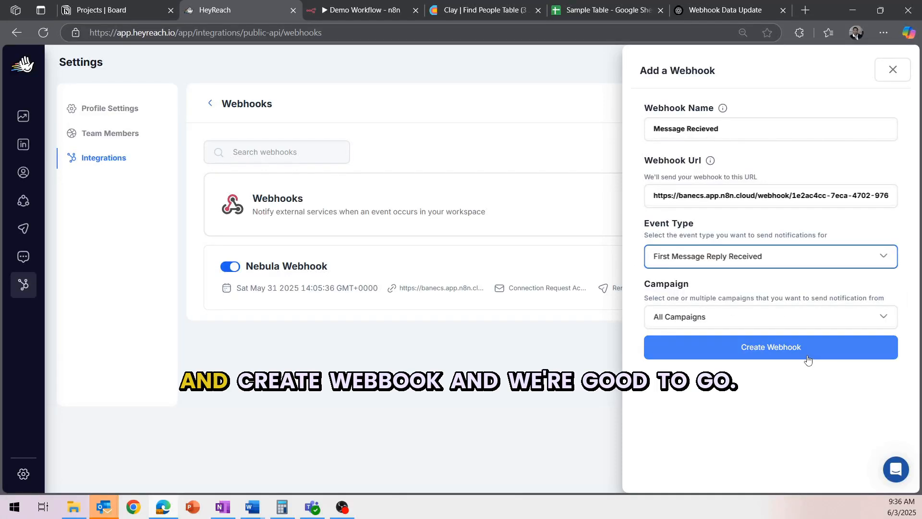
click(808, 357)
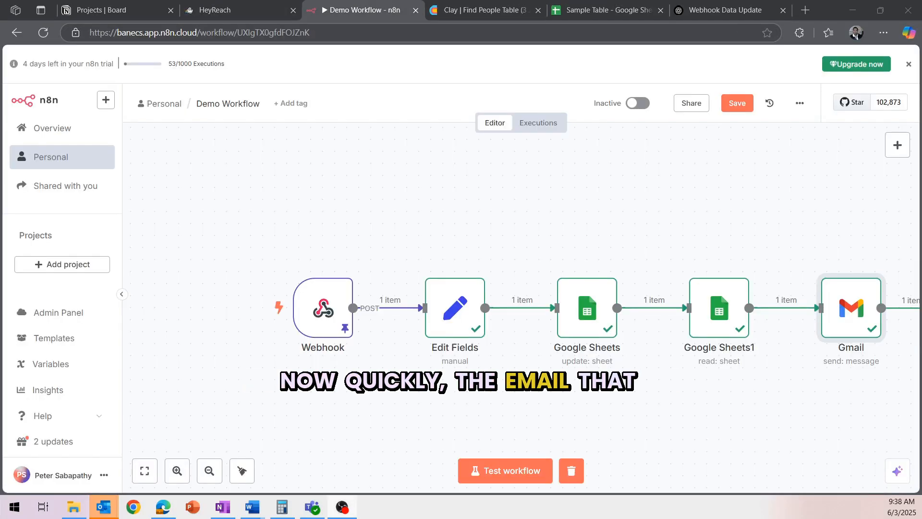
Step: Follow the email's sheet link, confirm cell P2 Status reads Recieved, then switch to Clay
key(super+d)
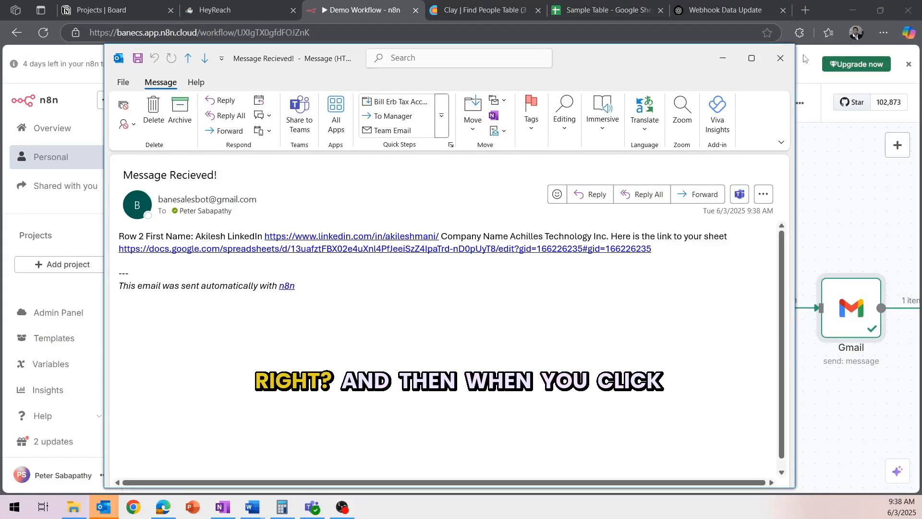
click(341, 249)
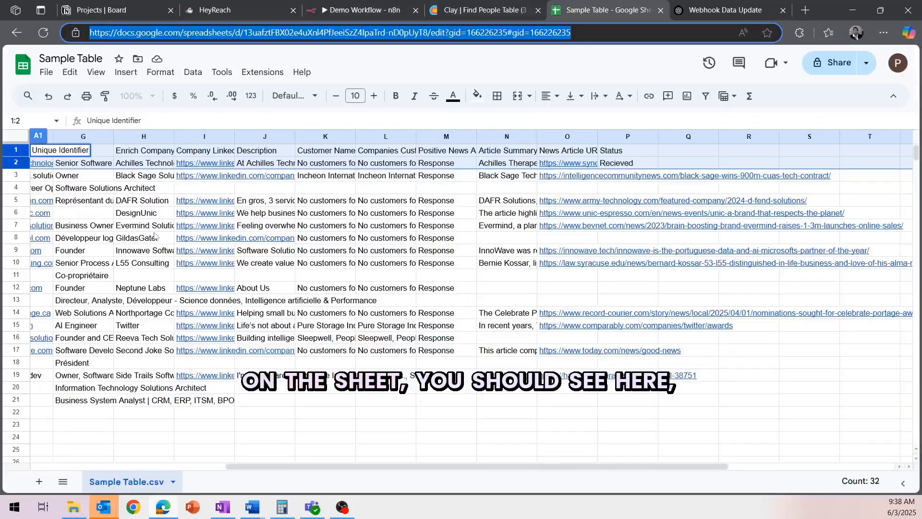
double_click(619, 166)
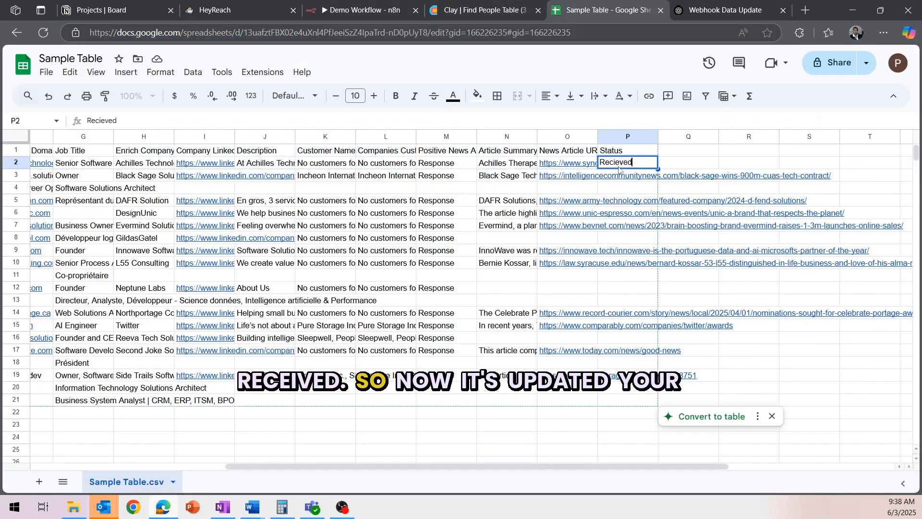
click(723, 9)
click(433, 7)
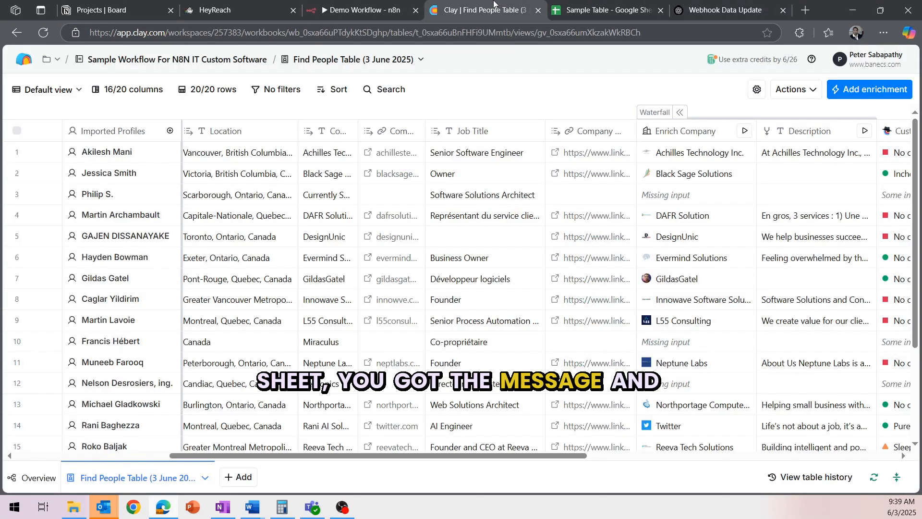
Step: Switch back to the 'Demo Workflow - n8n' browser tab
click(350, 13)
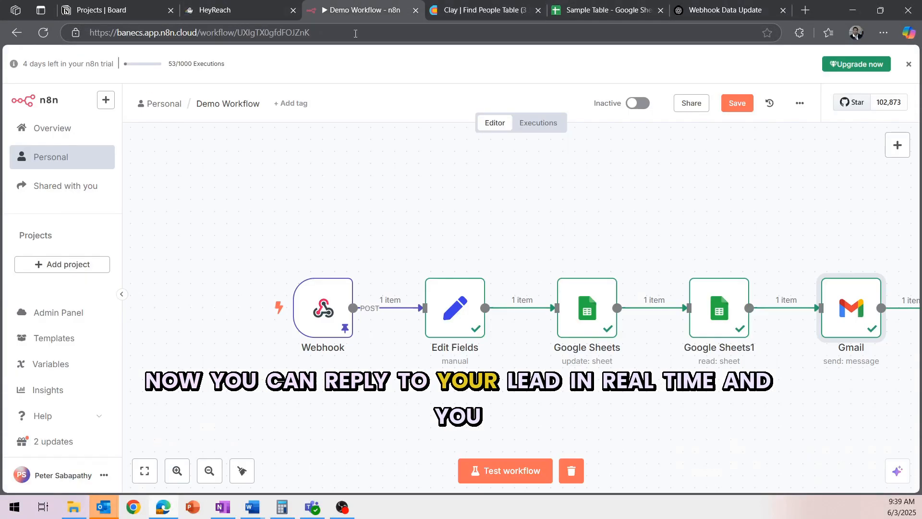